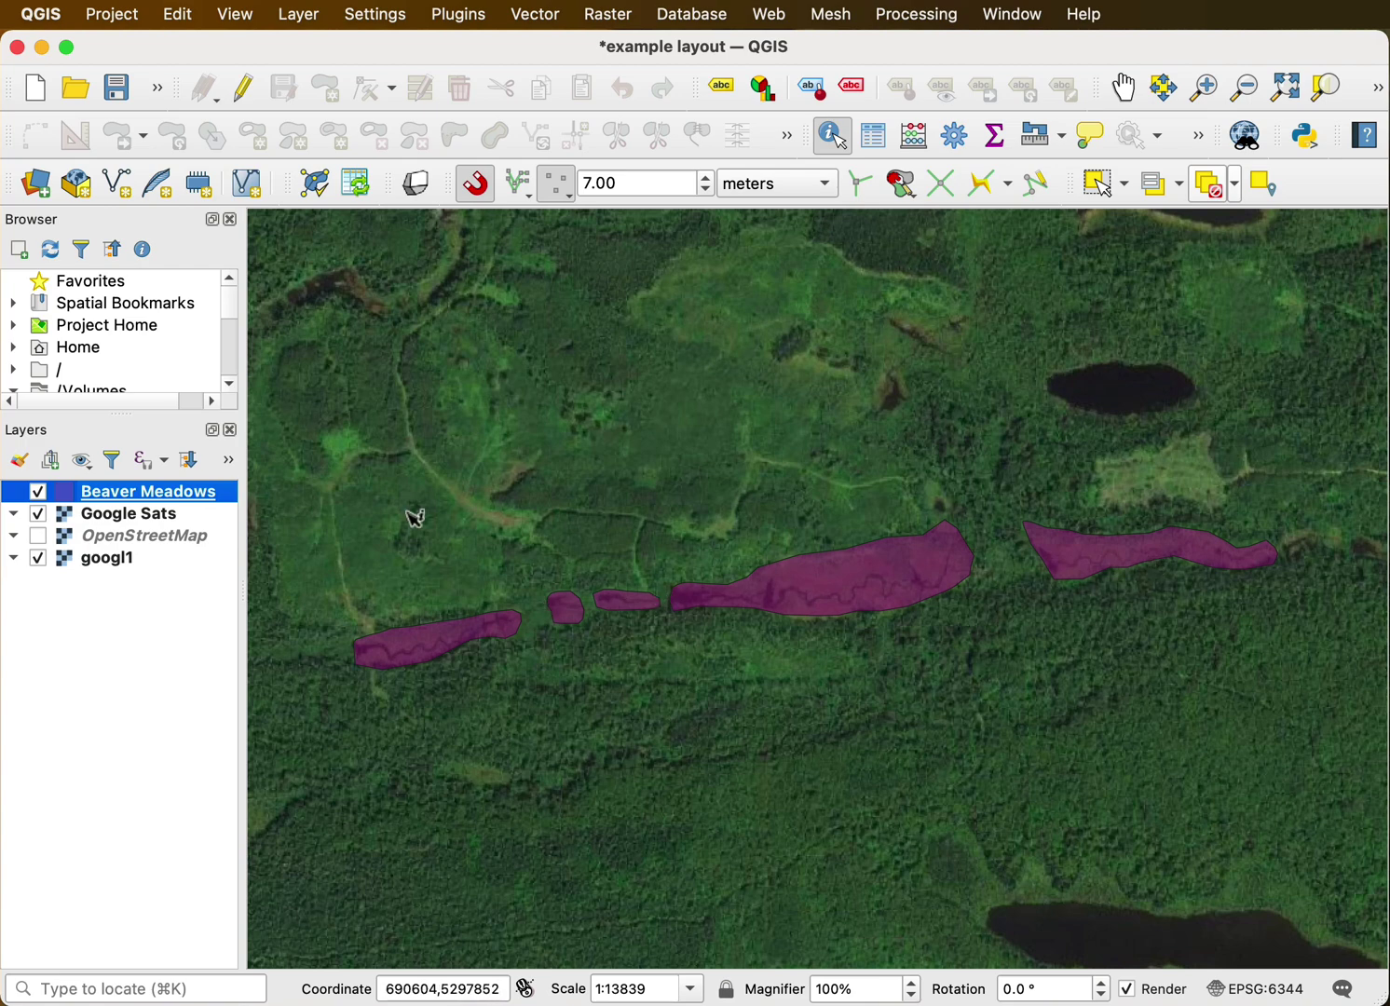
Identify the remaining Beaver Meadows polygons (ids 5, NULL, 1, 3), then clear the results
left_click(894, 580)
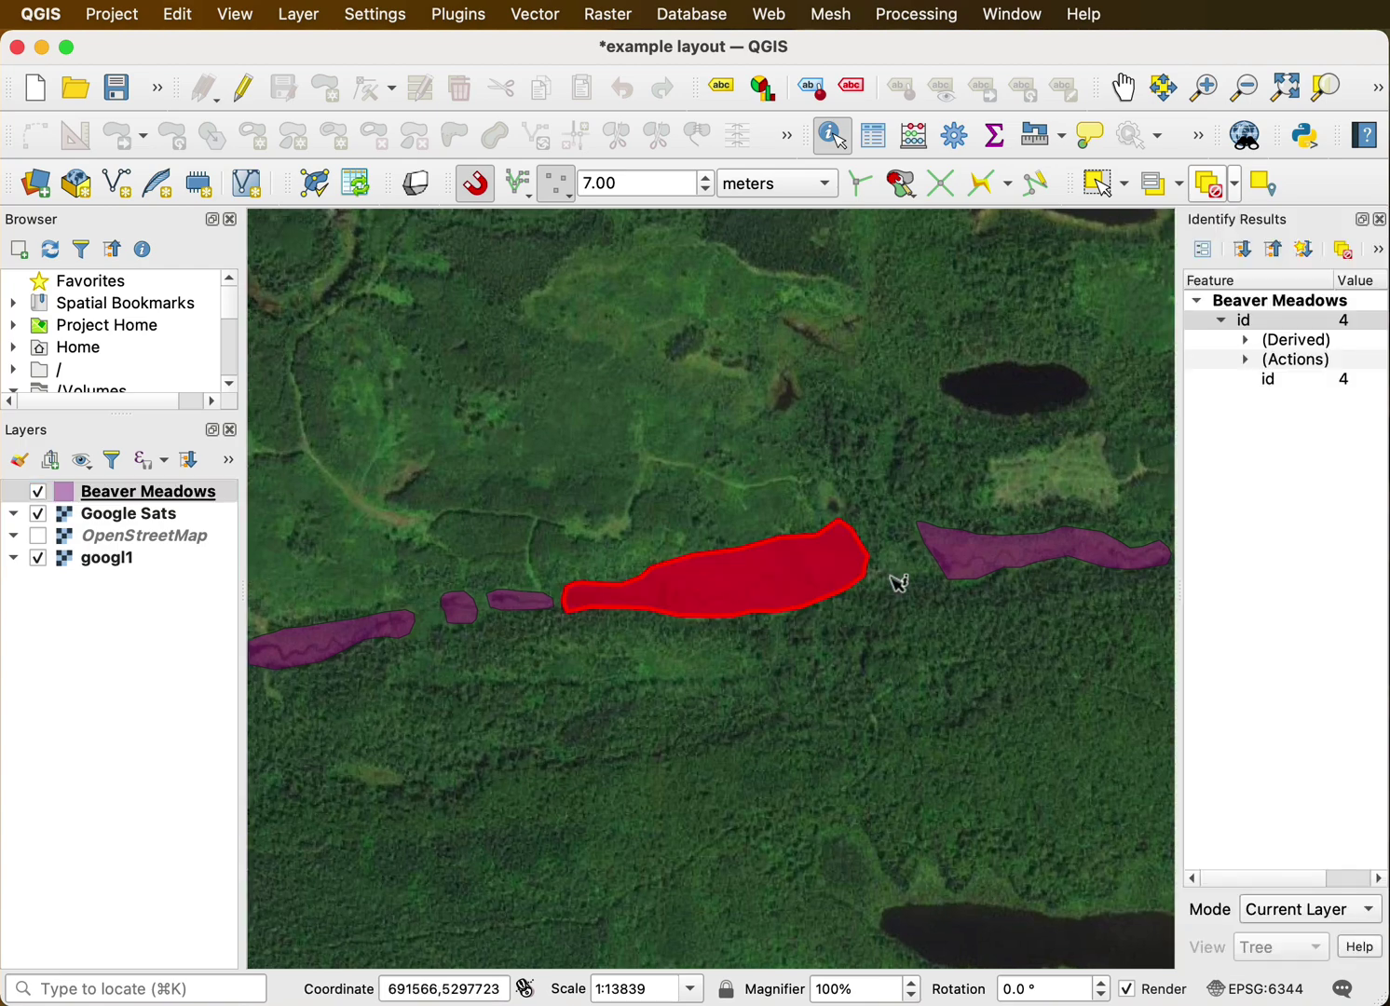
left_click(1034, 563)
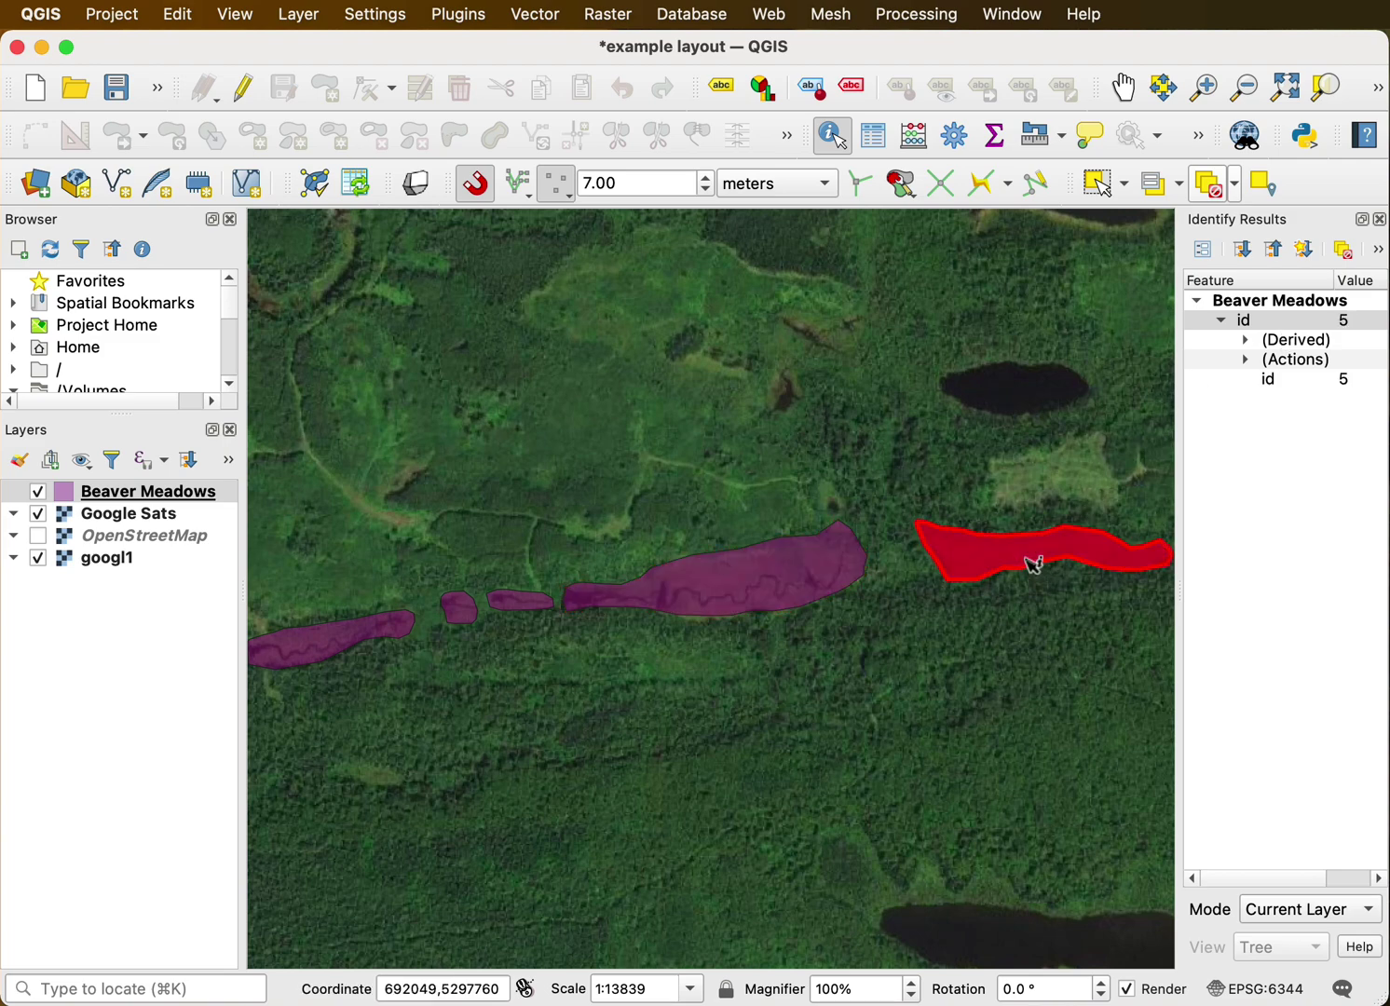
left_click(521, 604)
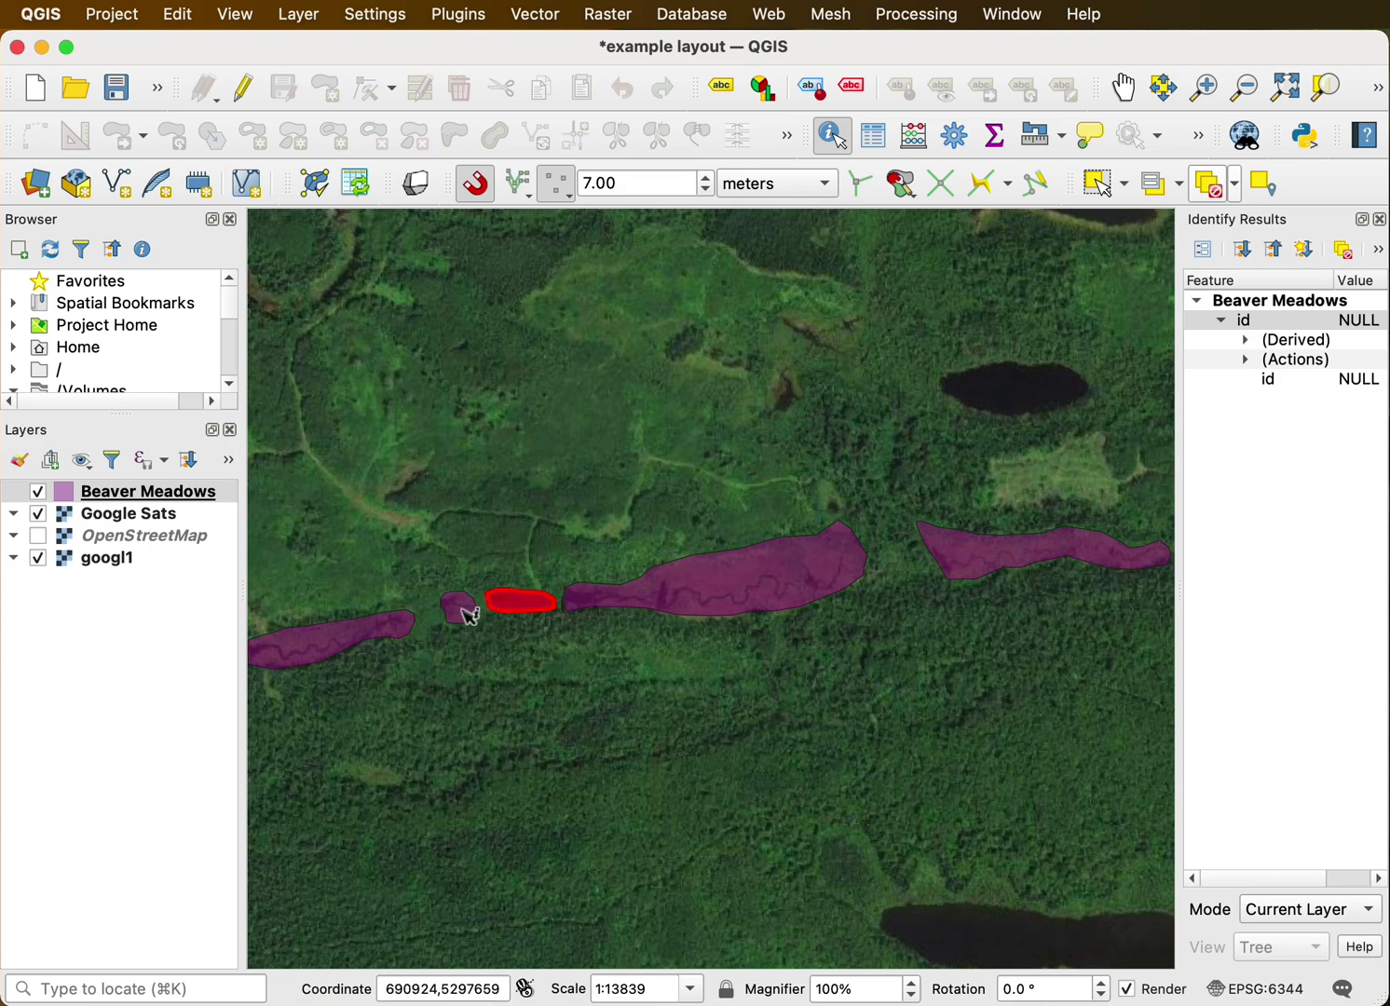
left_click(463, 608)
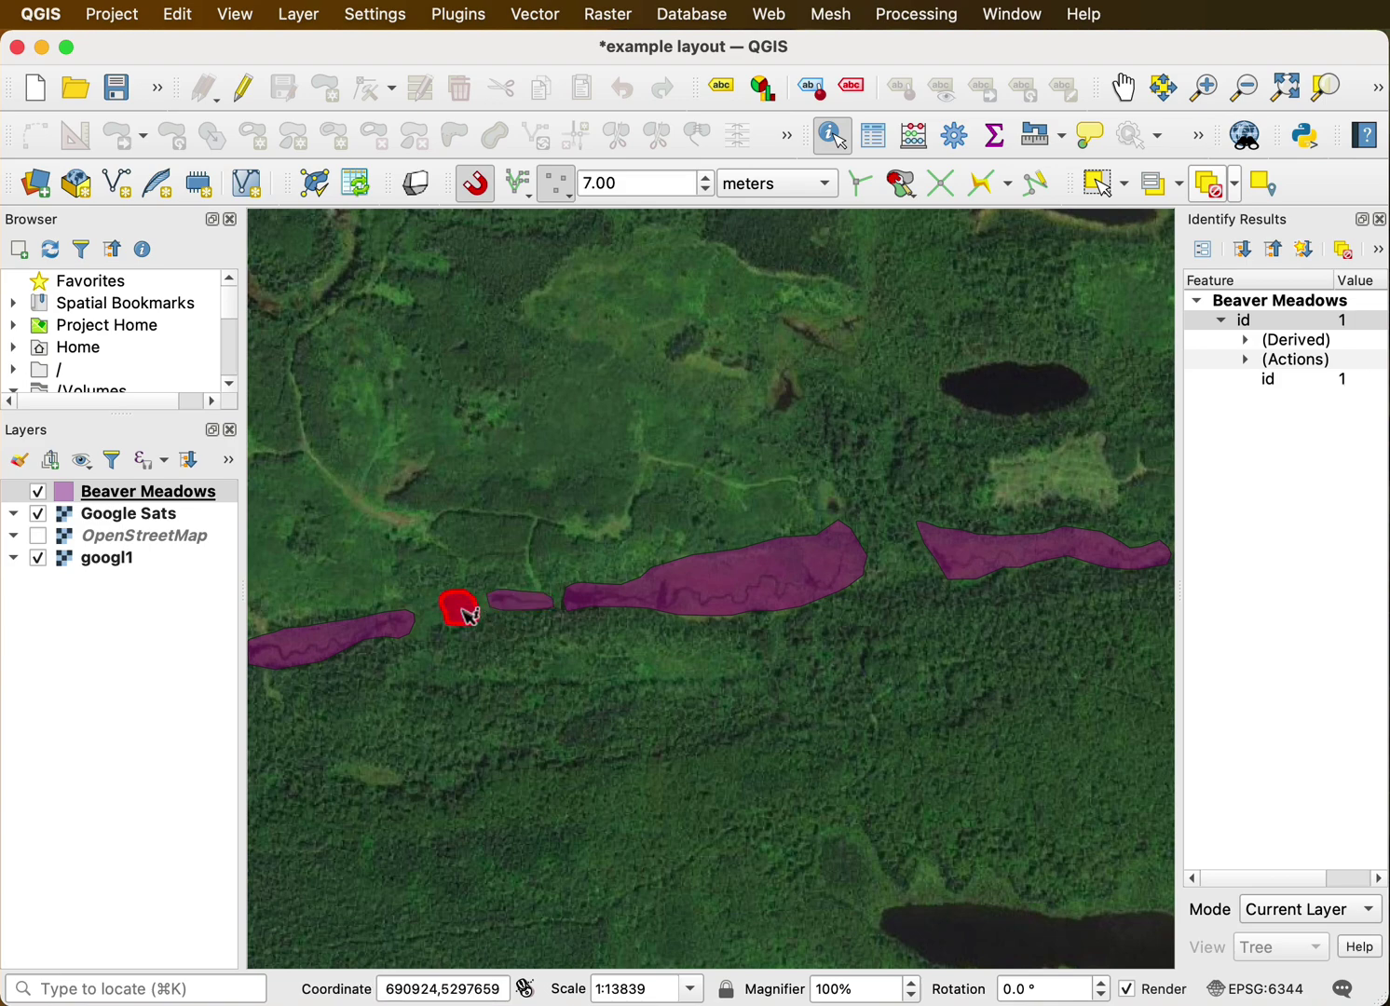
left_click(352, 626)
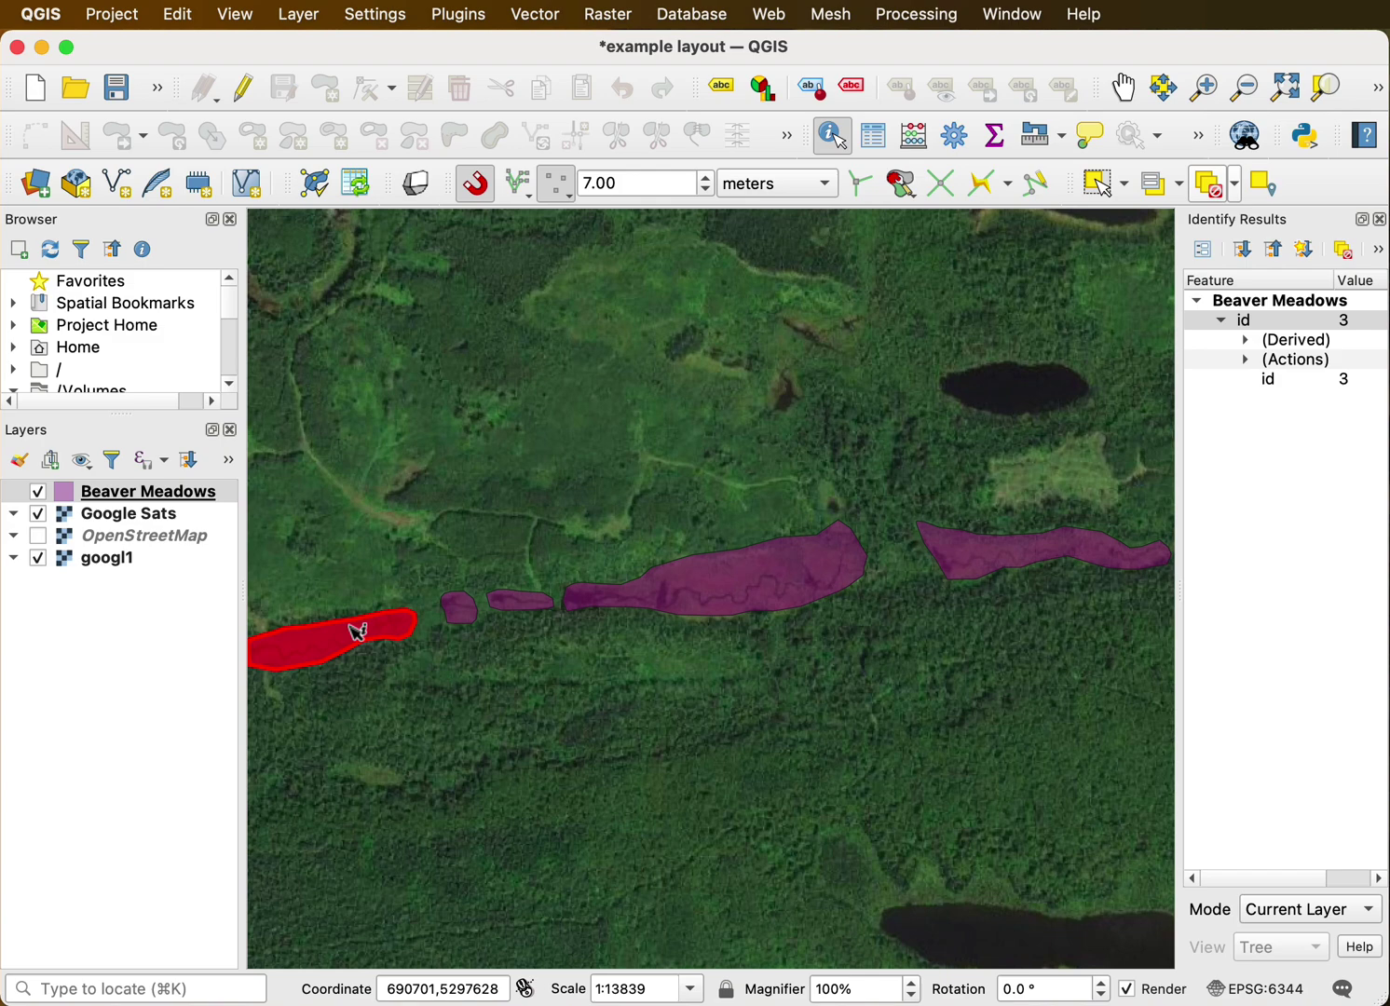
left_click(438, 488)
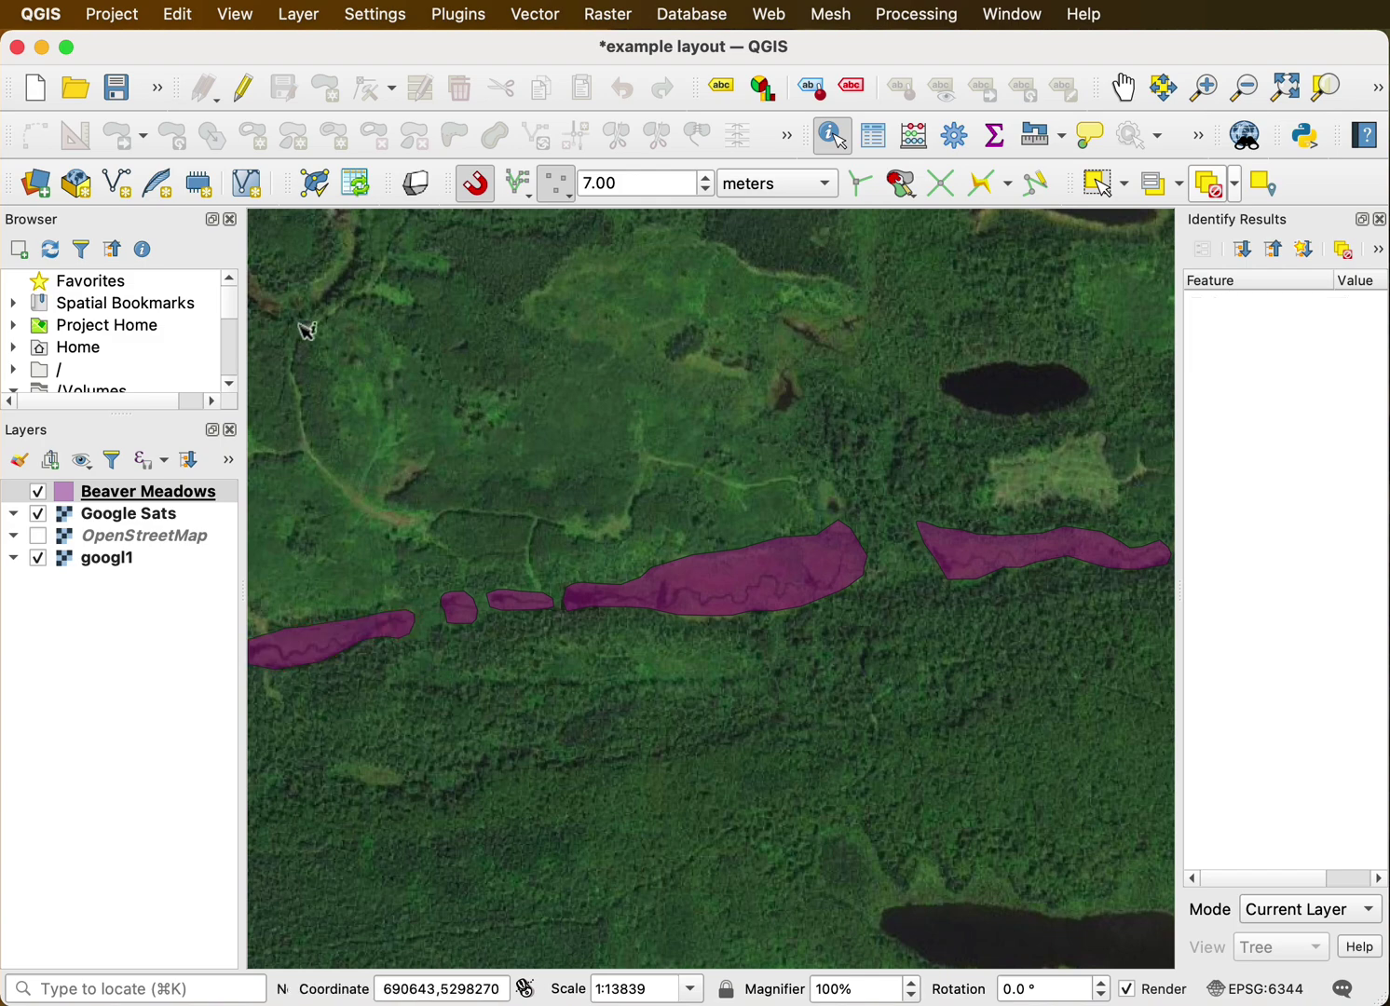
Start editing Beaver Meadows and open its attribute table beside the map
left_click(243, 88)
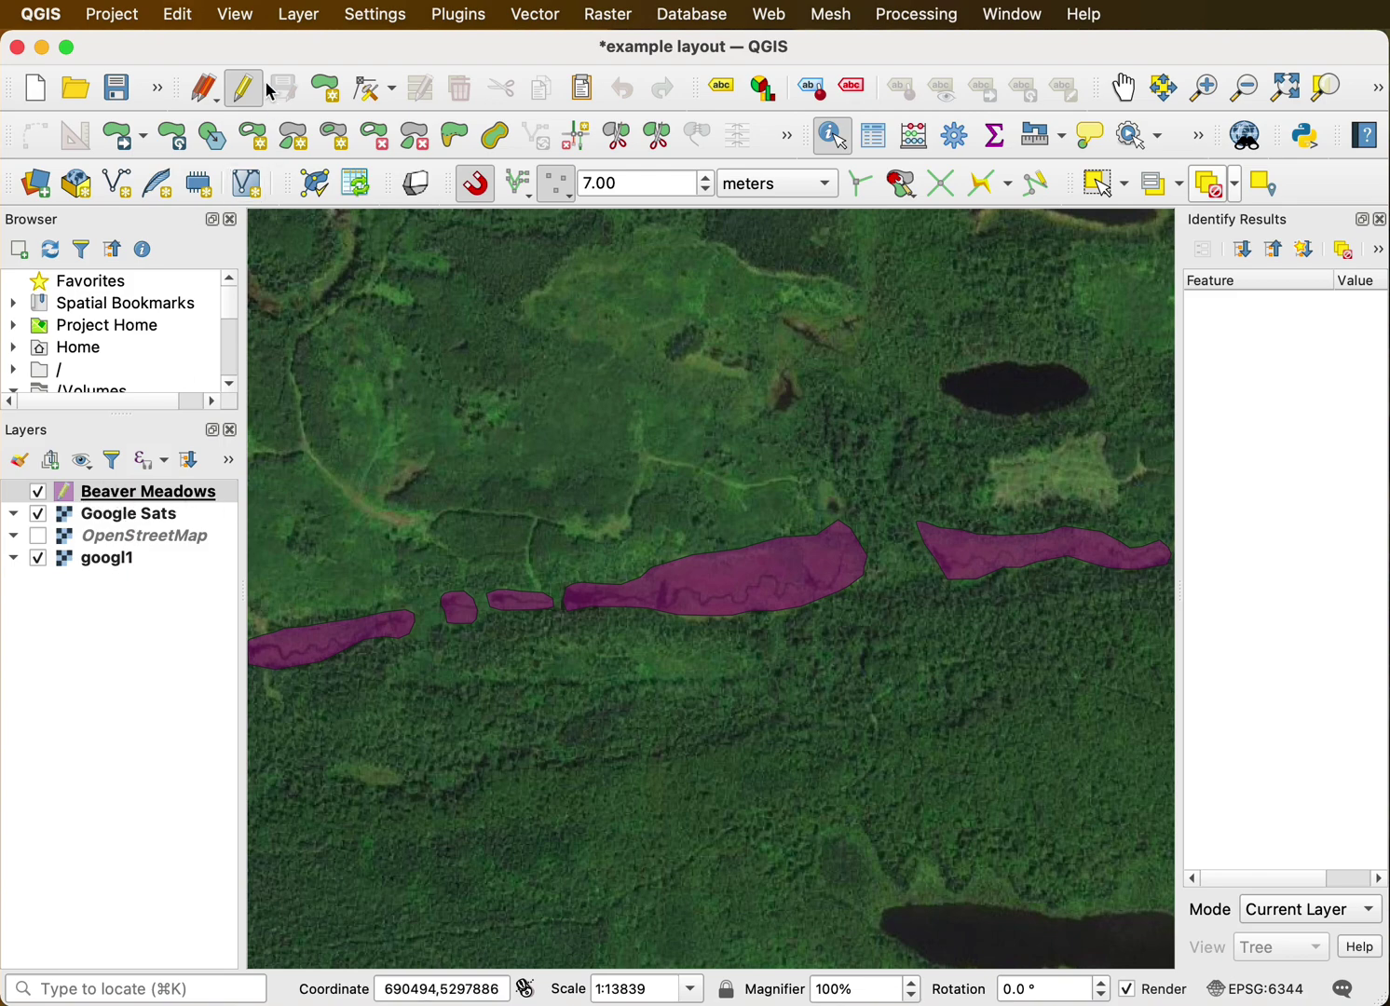
right_click(170, 497)
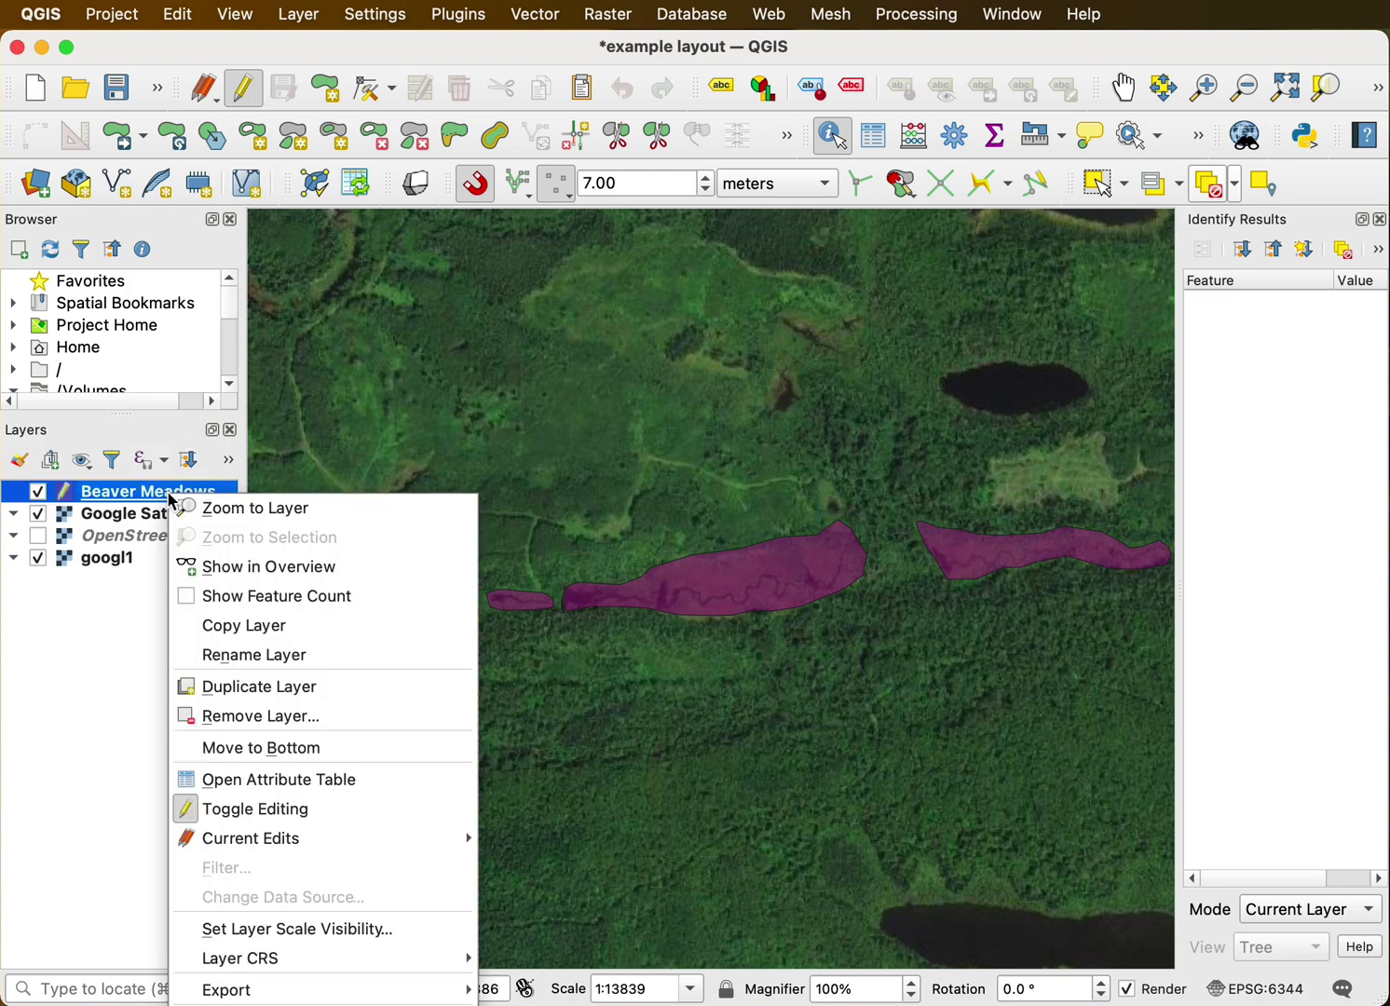
left_click(279, 783)
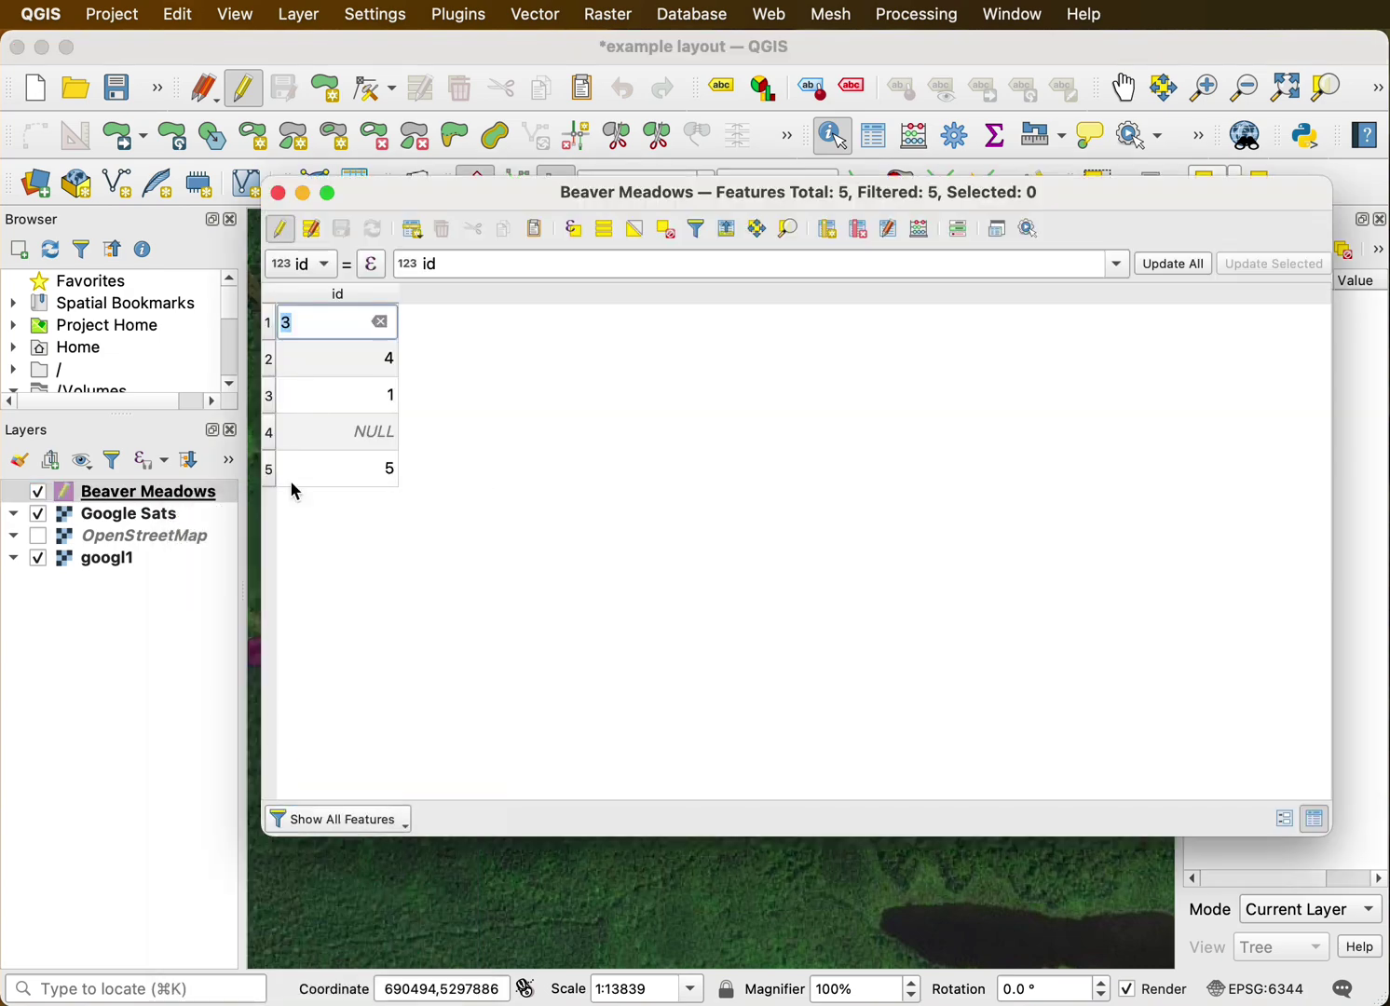
left_click_drag(409, 189, 453, 248)
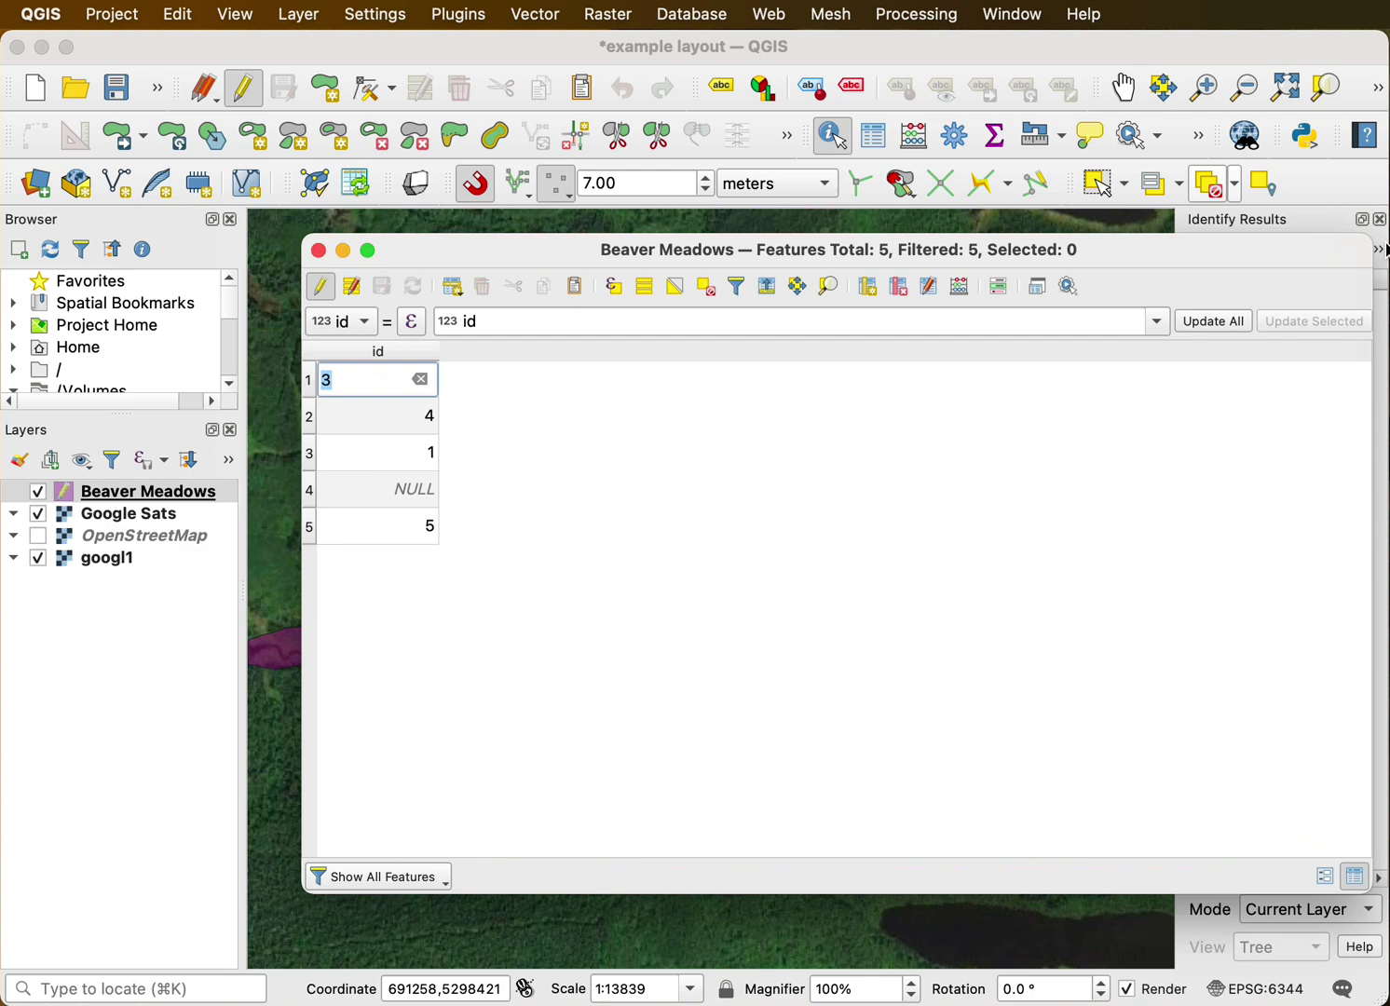
left_click_drag(1360, 244, 832, 227)
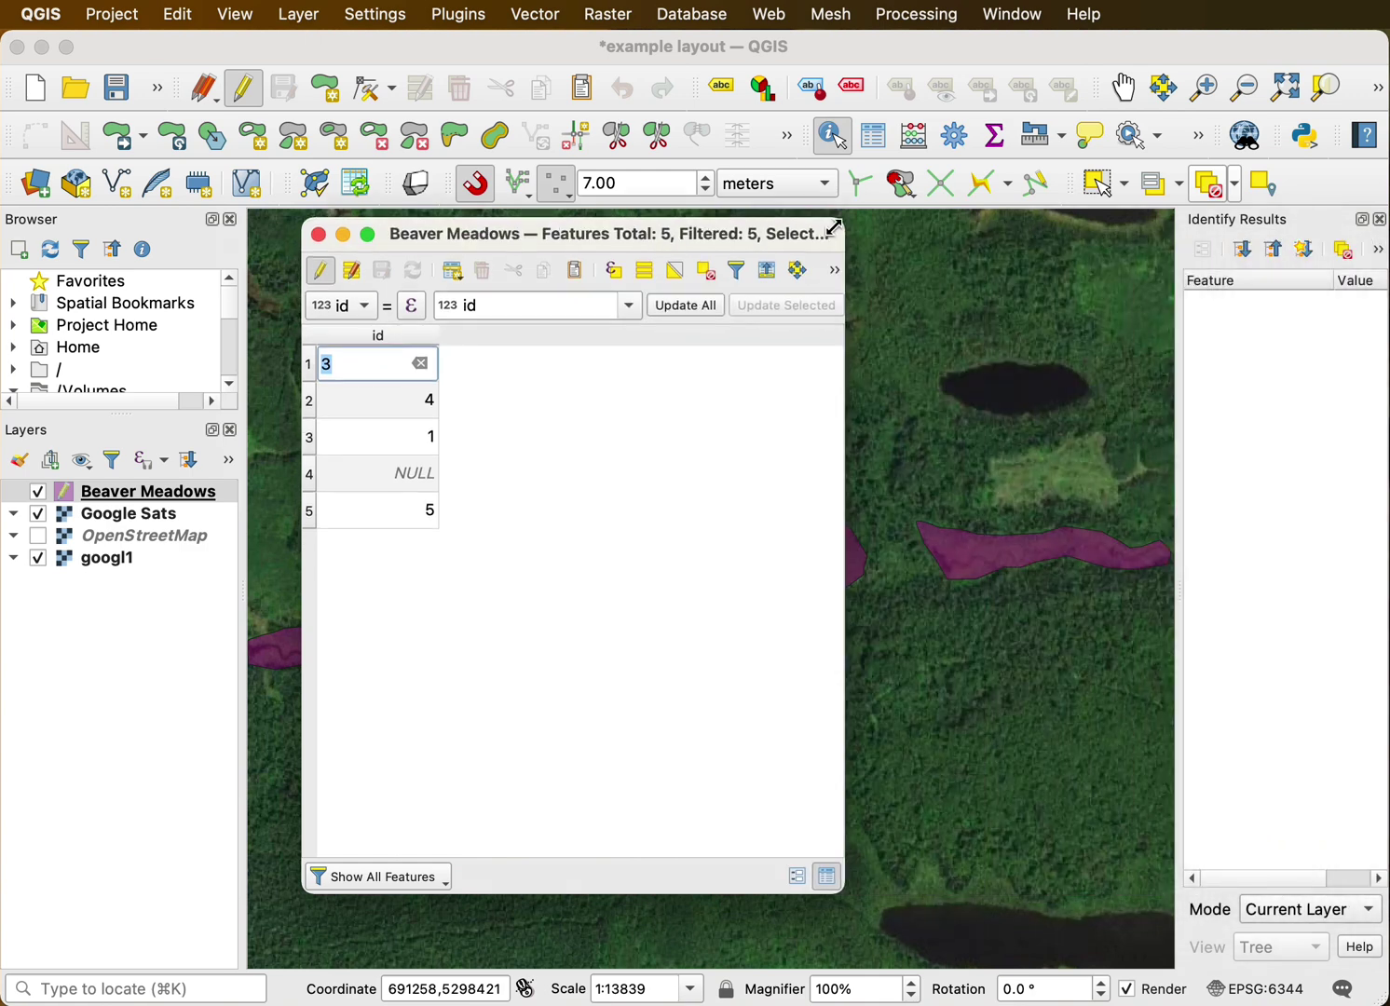
Change row 4's NULL id to 2 and save the layer edits
left_click(318, 272)
left_click(319, 272)
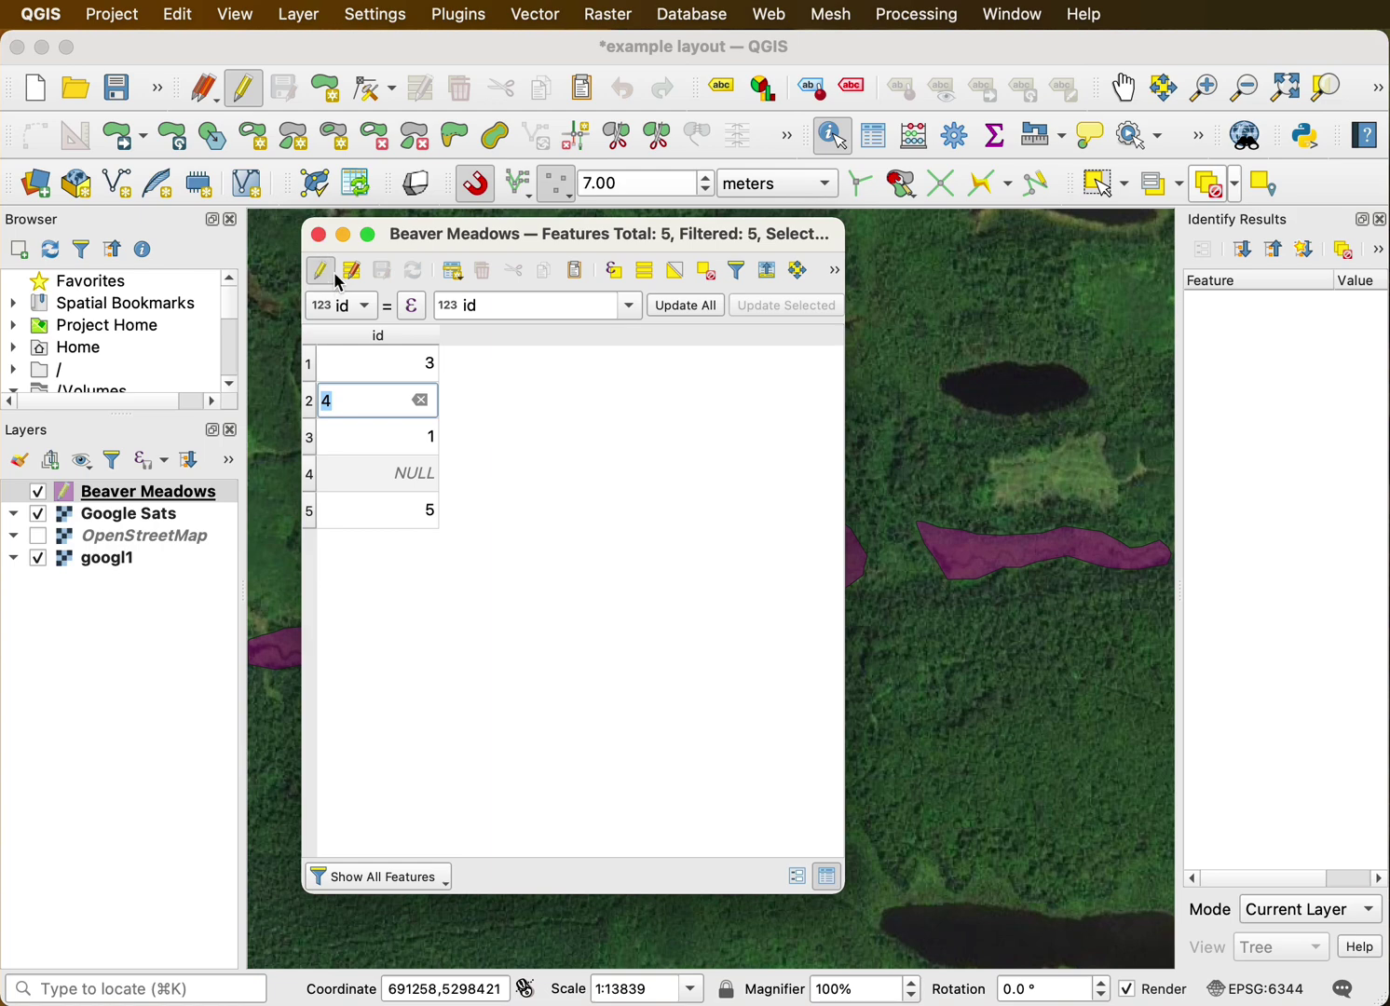
left_click(411, 470)
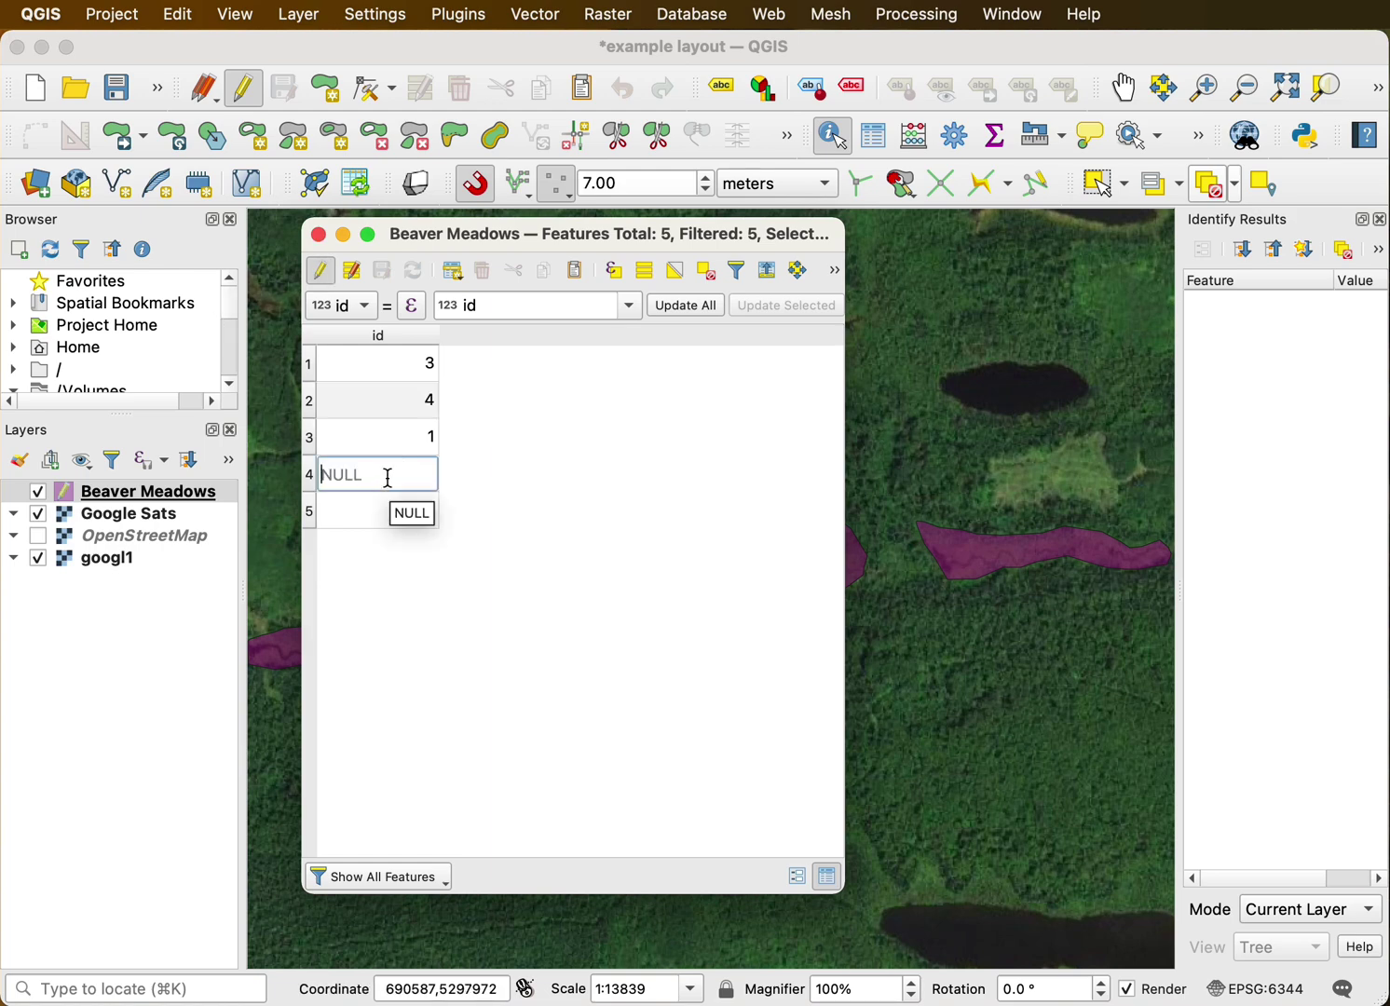
type("2")
key("Return")
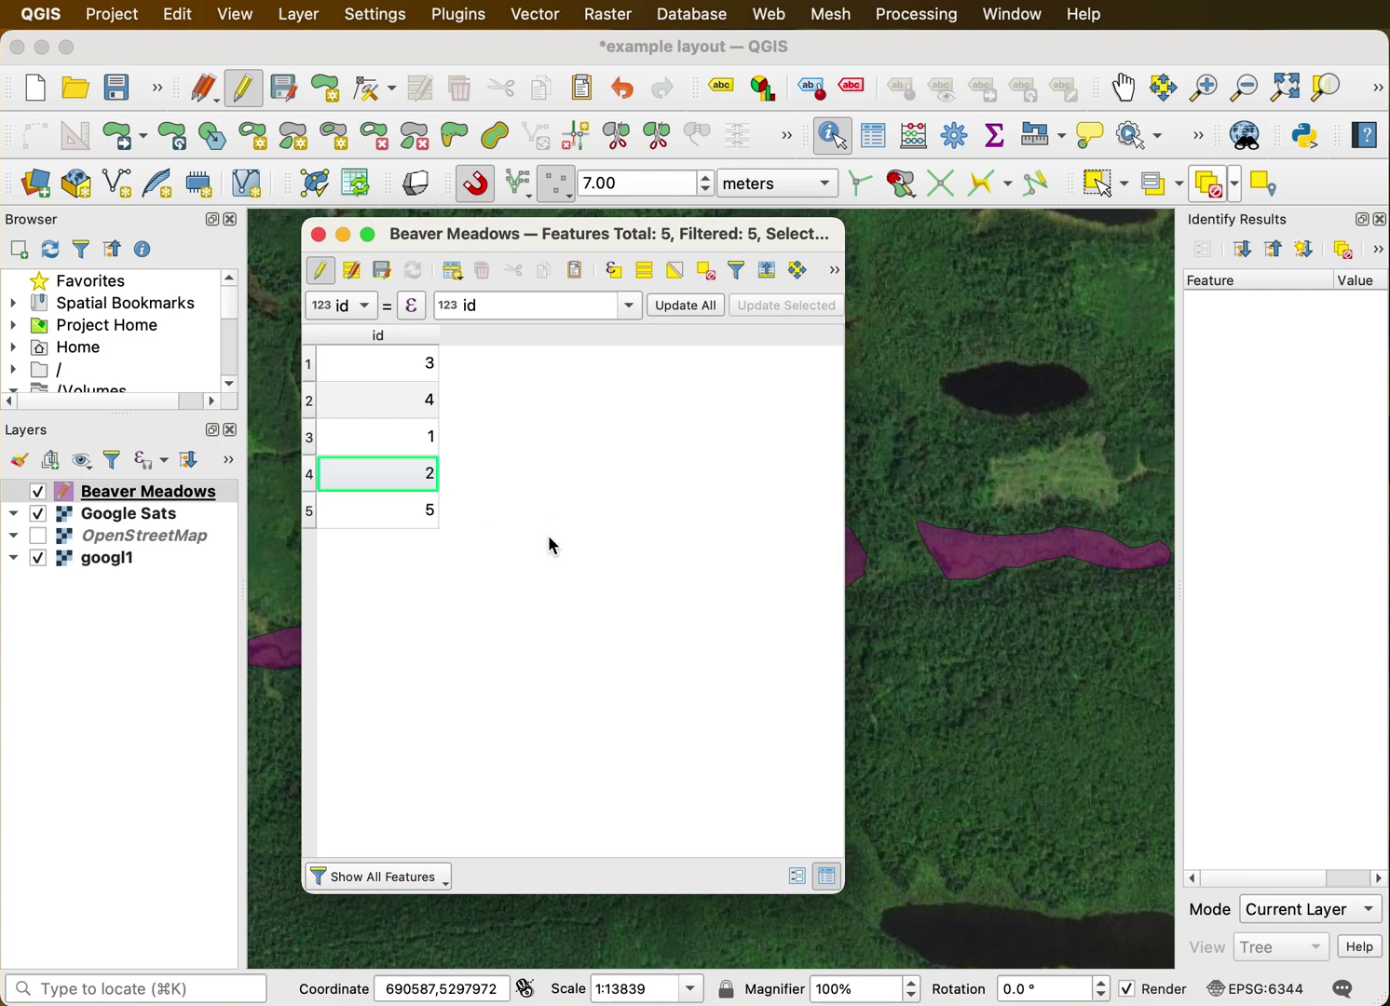
left_click(390, 268)
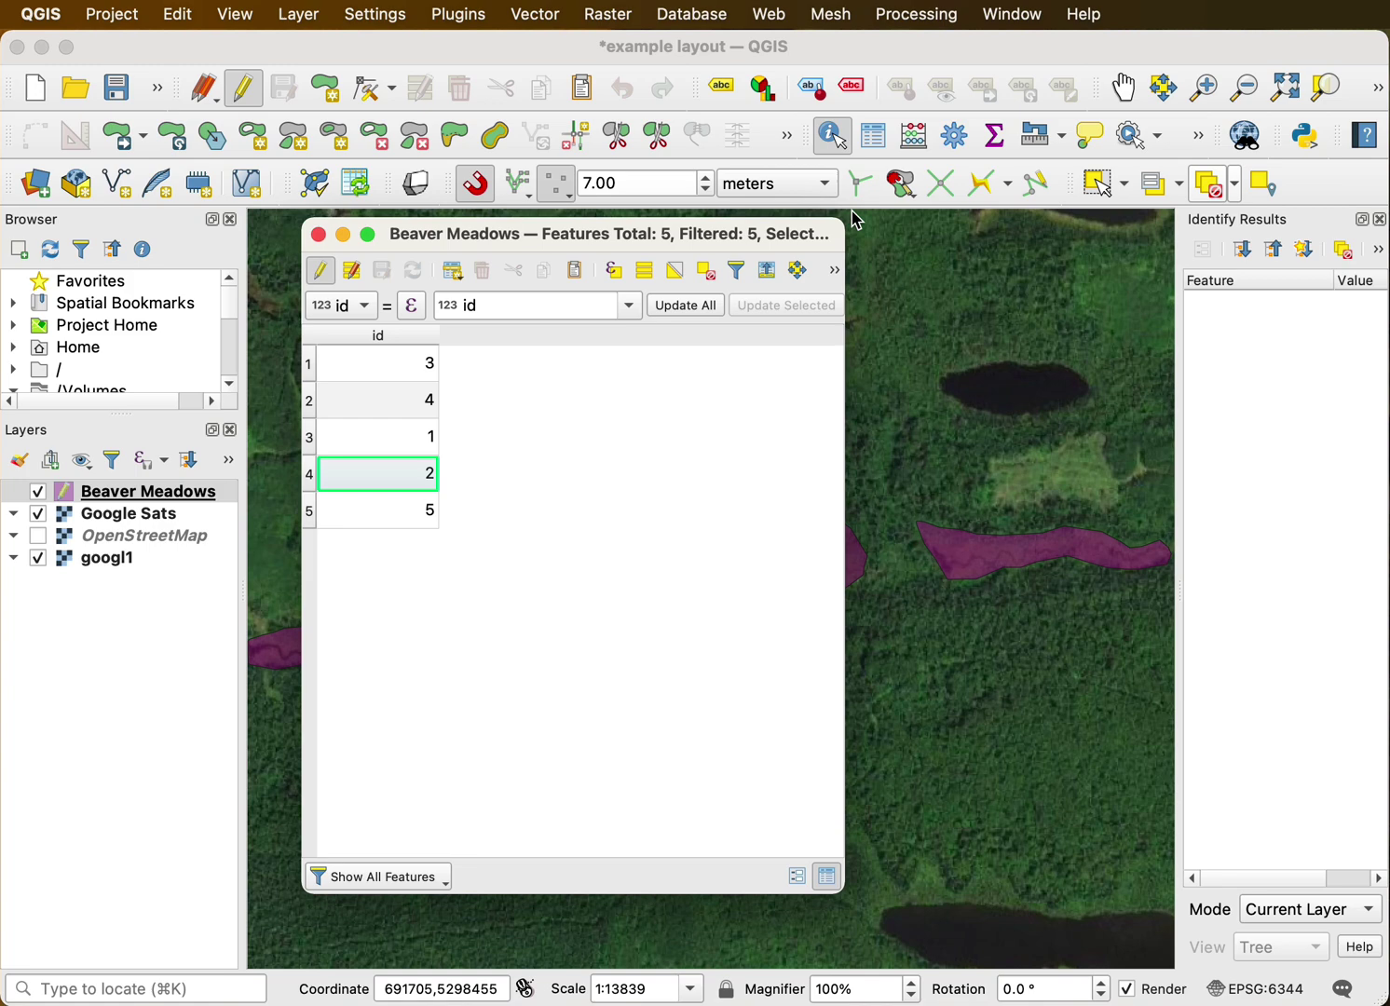
left_click_drag(849, 224, 971, 237)
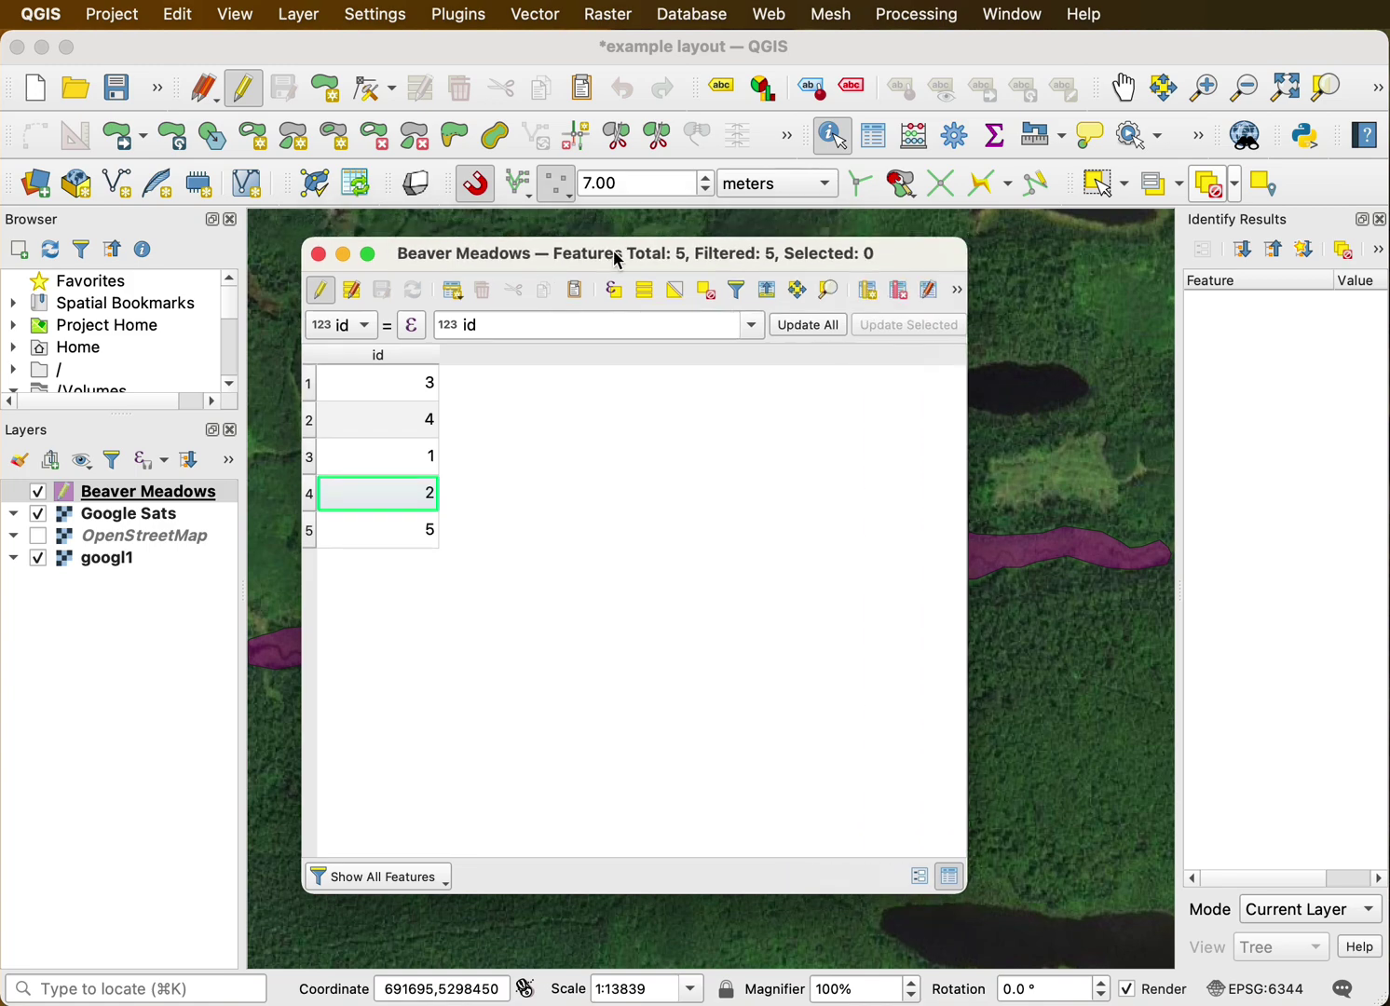
left_click_drag(620, 251, 656, 230)
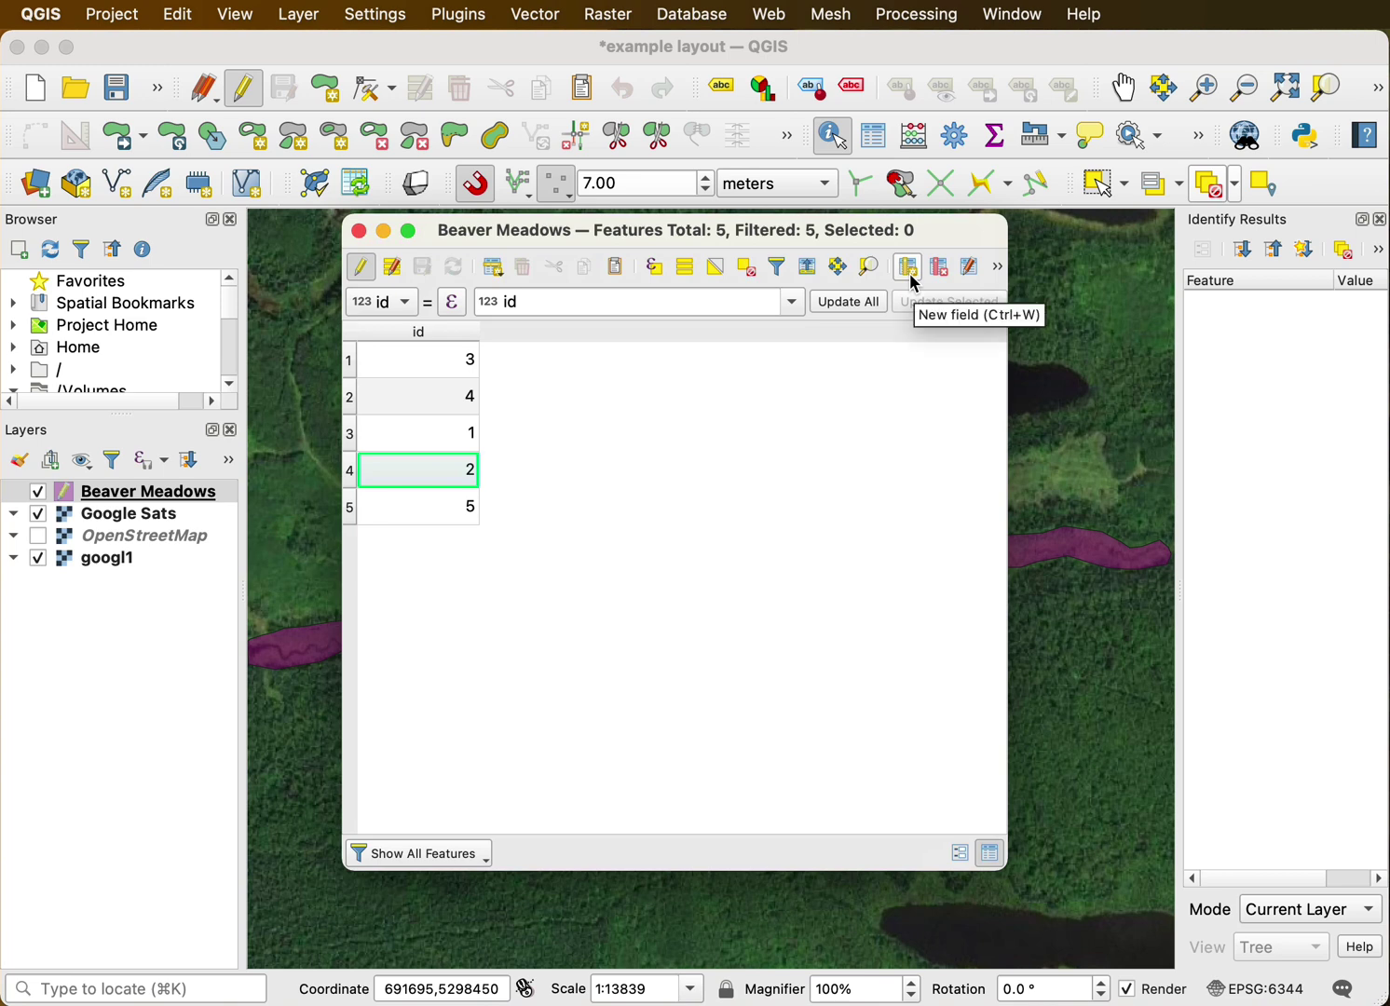
In the Field Calculator, define new decimal field AreaSqM with length 10 and precision 1
left_click(915, 138)
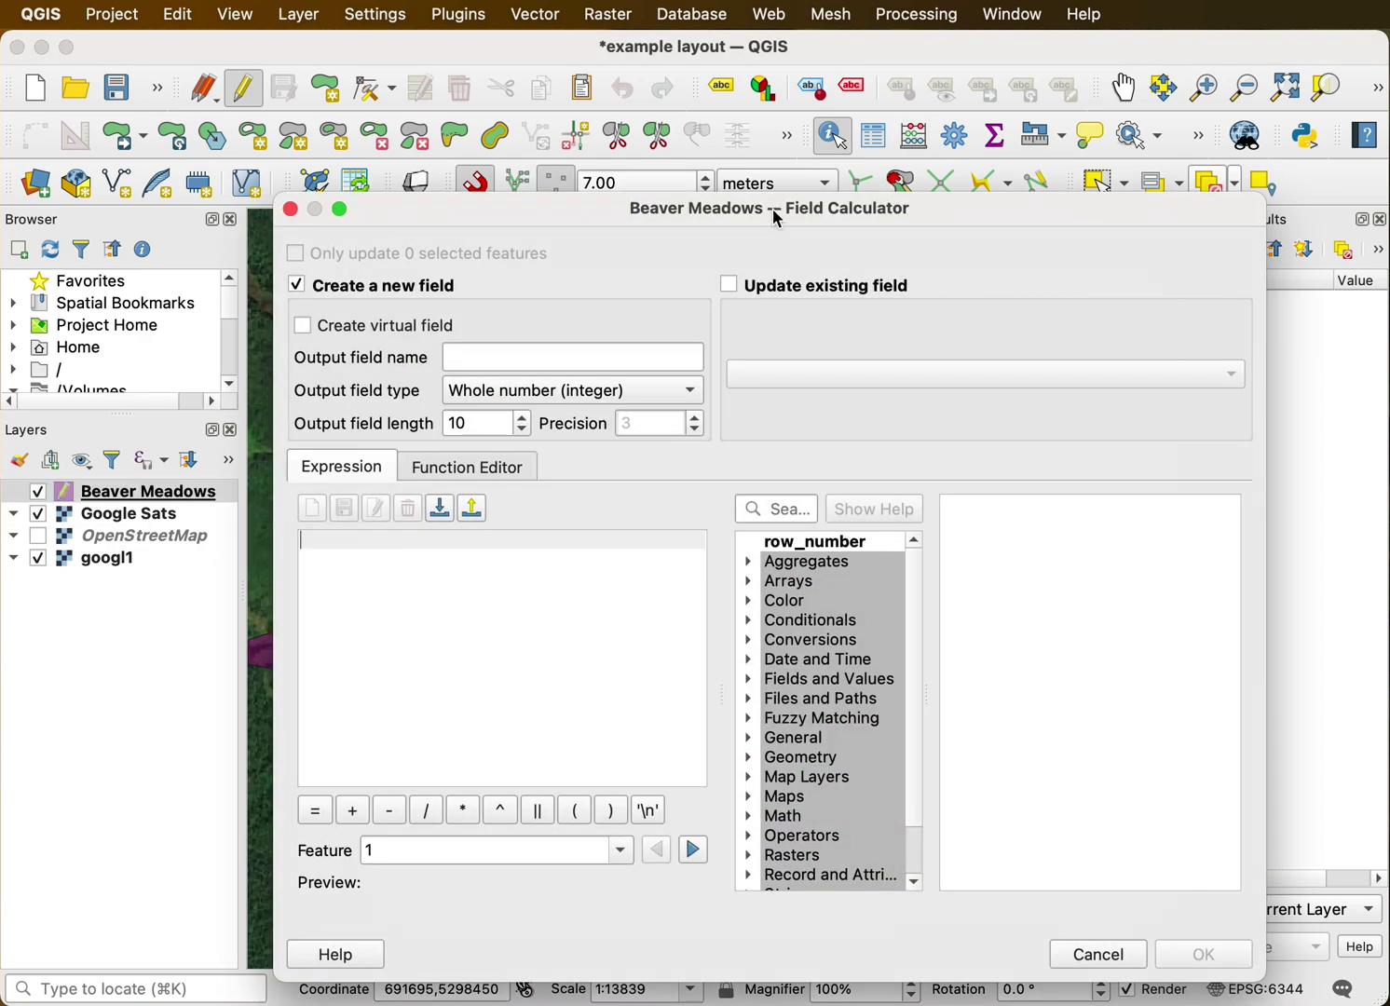
left_click_drag(776, 213, 770, 140)
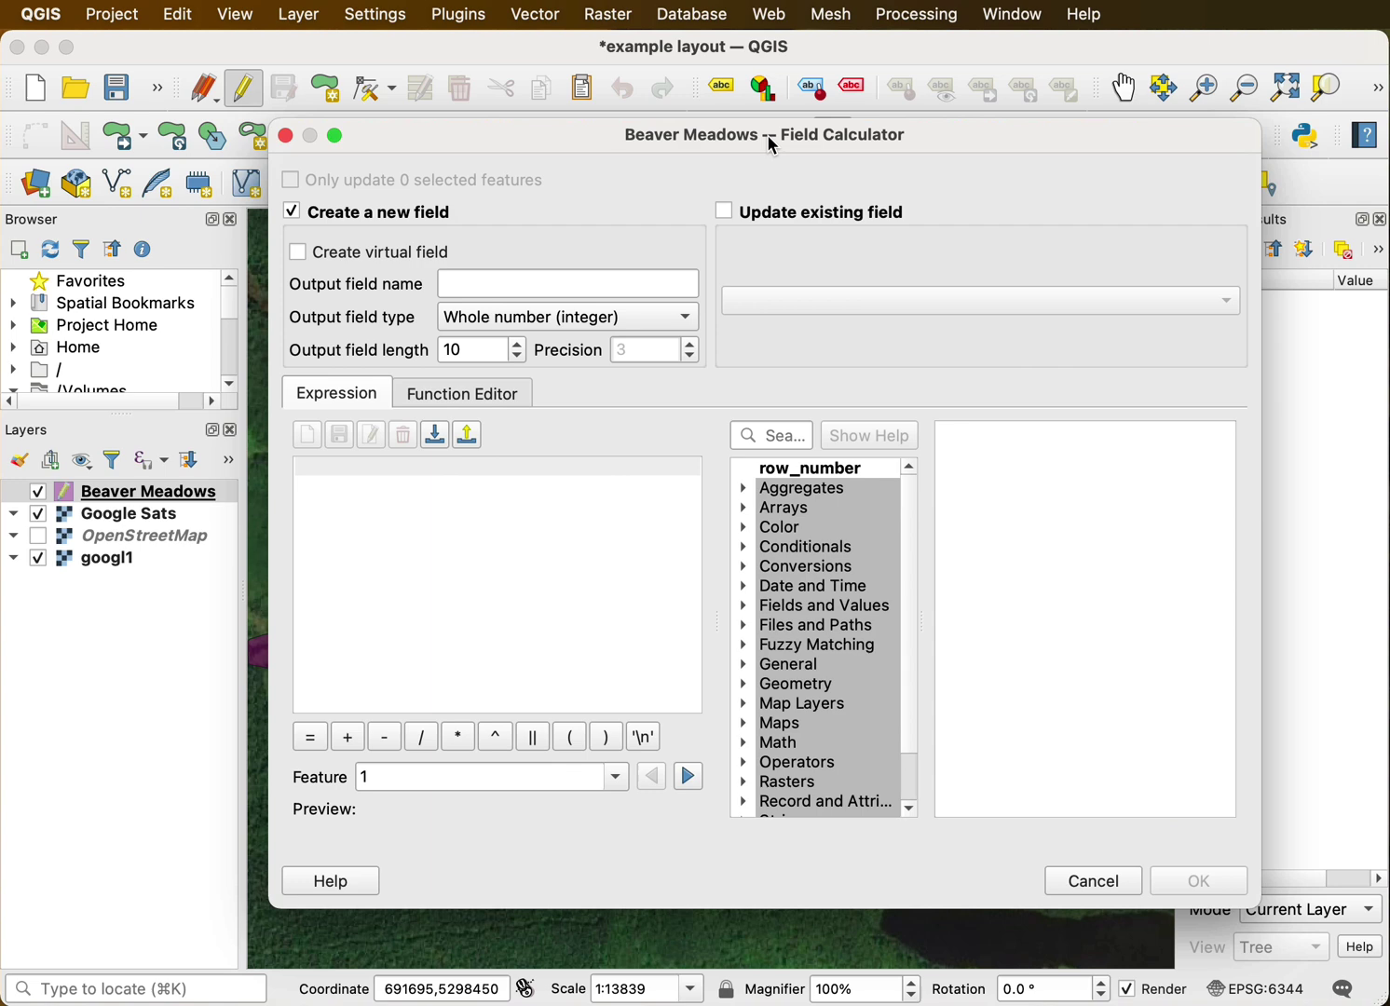
left_click(504, 282)
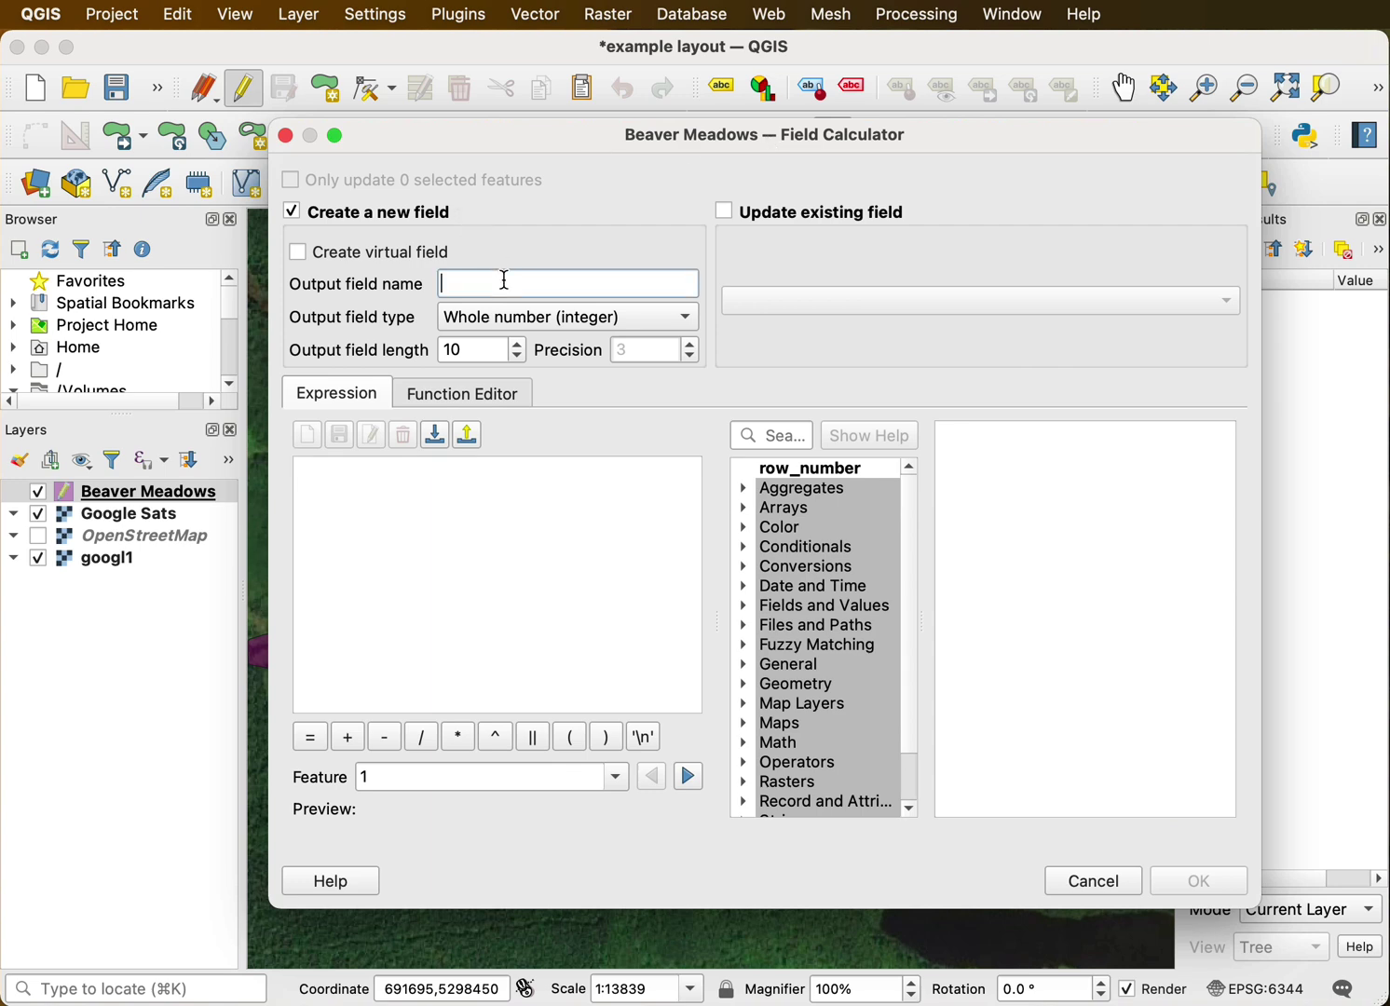
type("AreaSqM")
type("M")
left_click(691, 318)
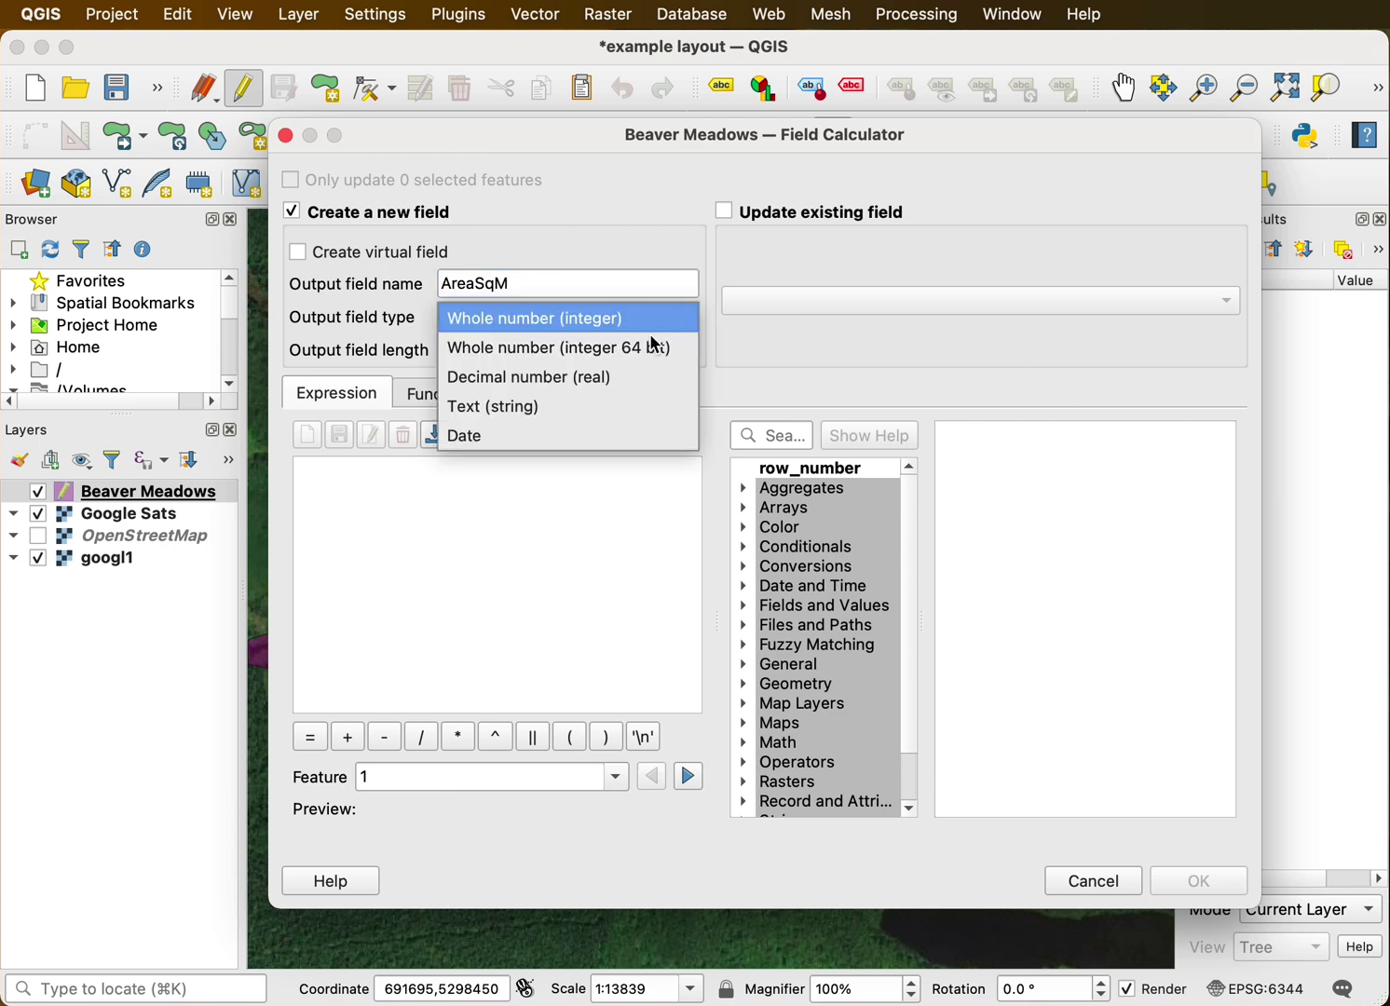
left_click(603, 380)
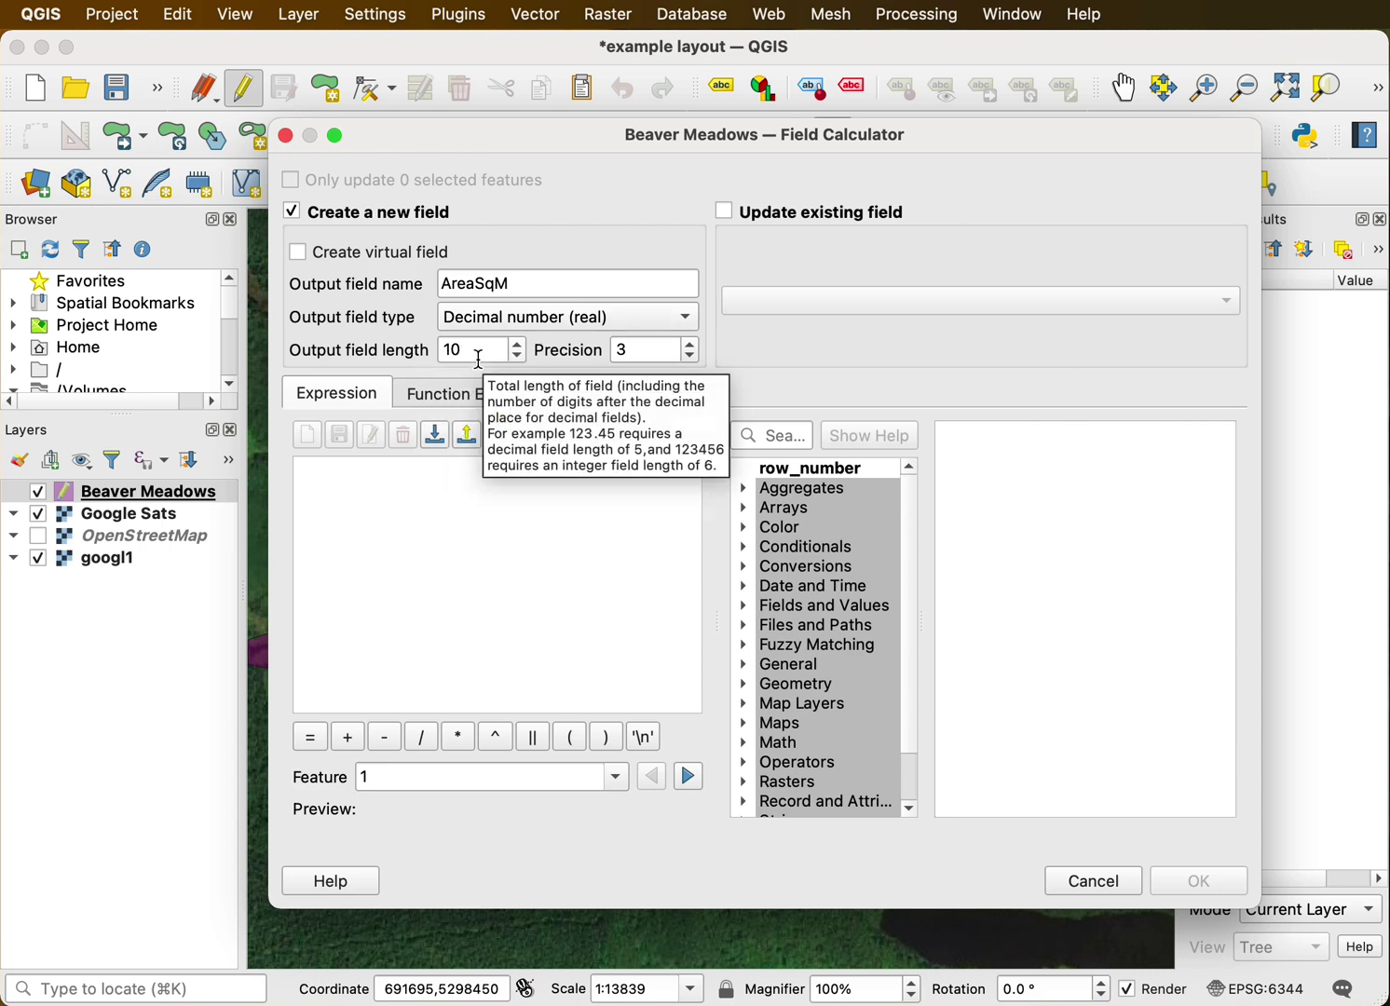
left_click(692, 358)
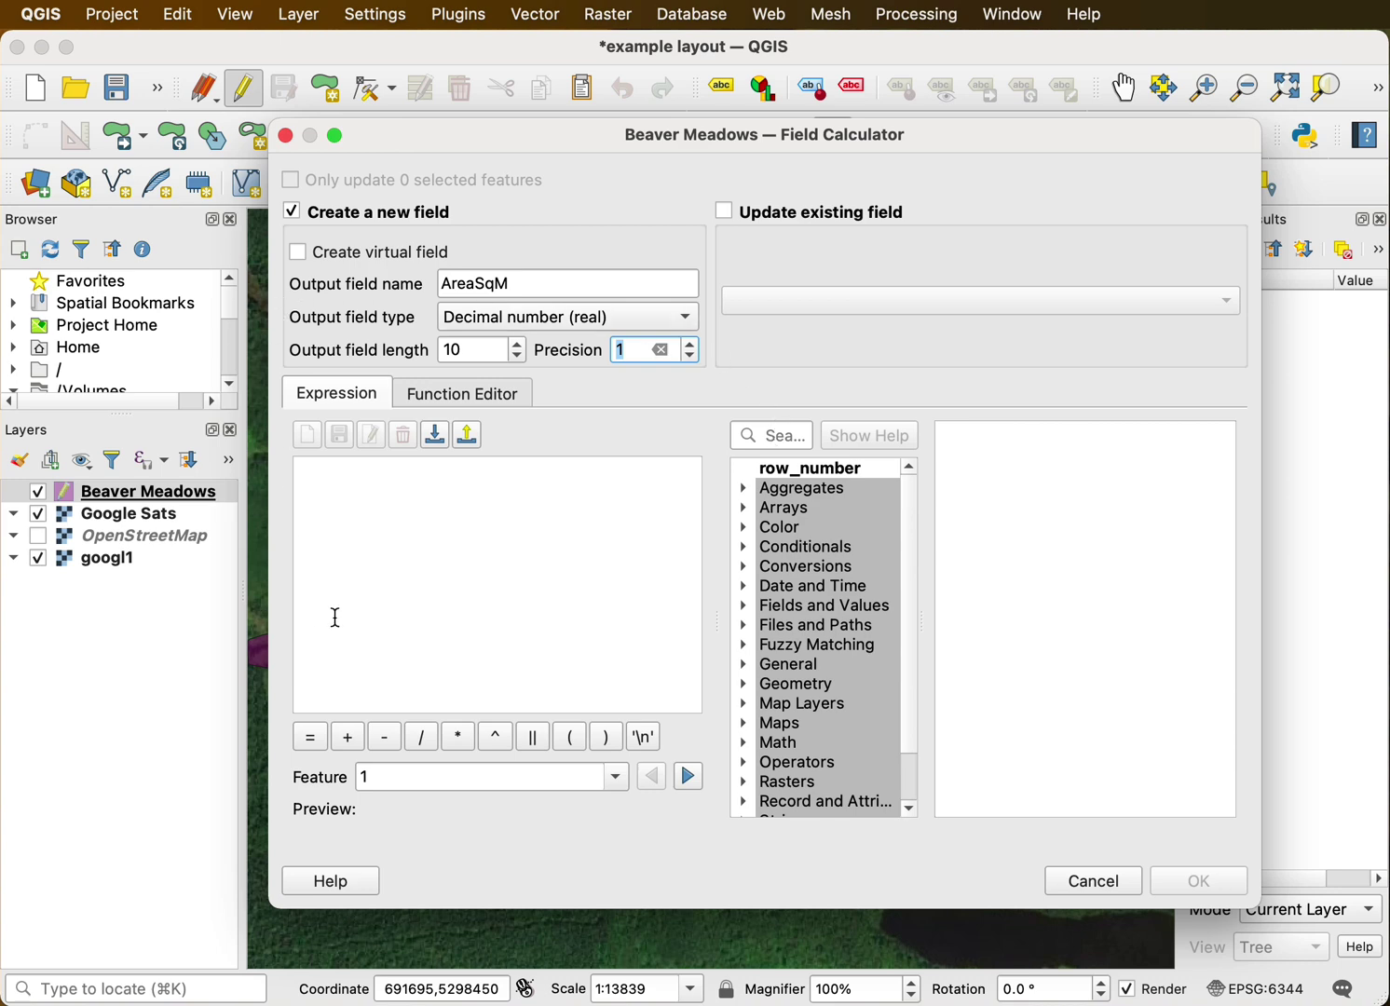
Calculate AreaSqM for every polygon using the $area expression
left_click(747, 690)
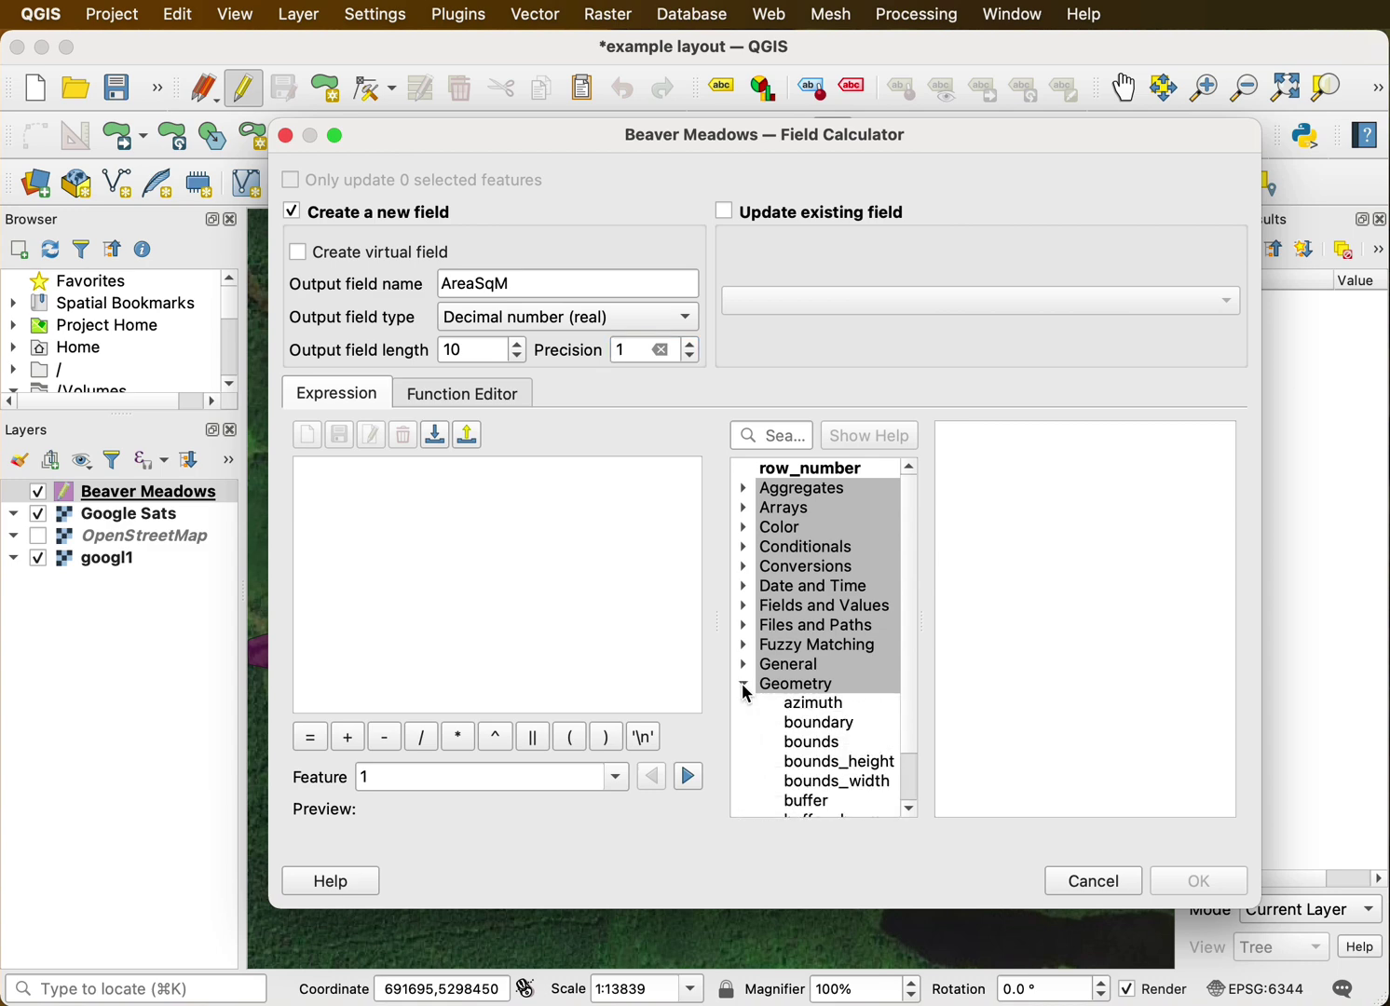
scroll(810, 688, "down", 1)
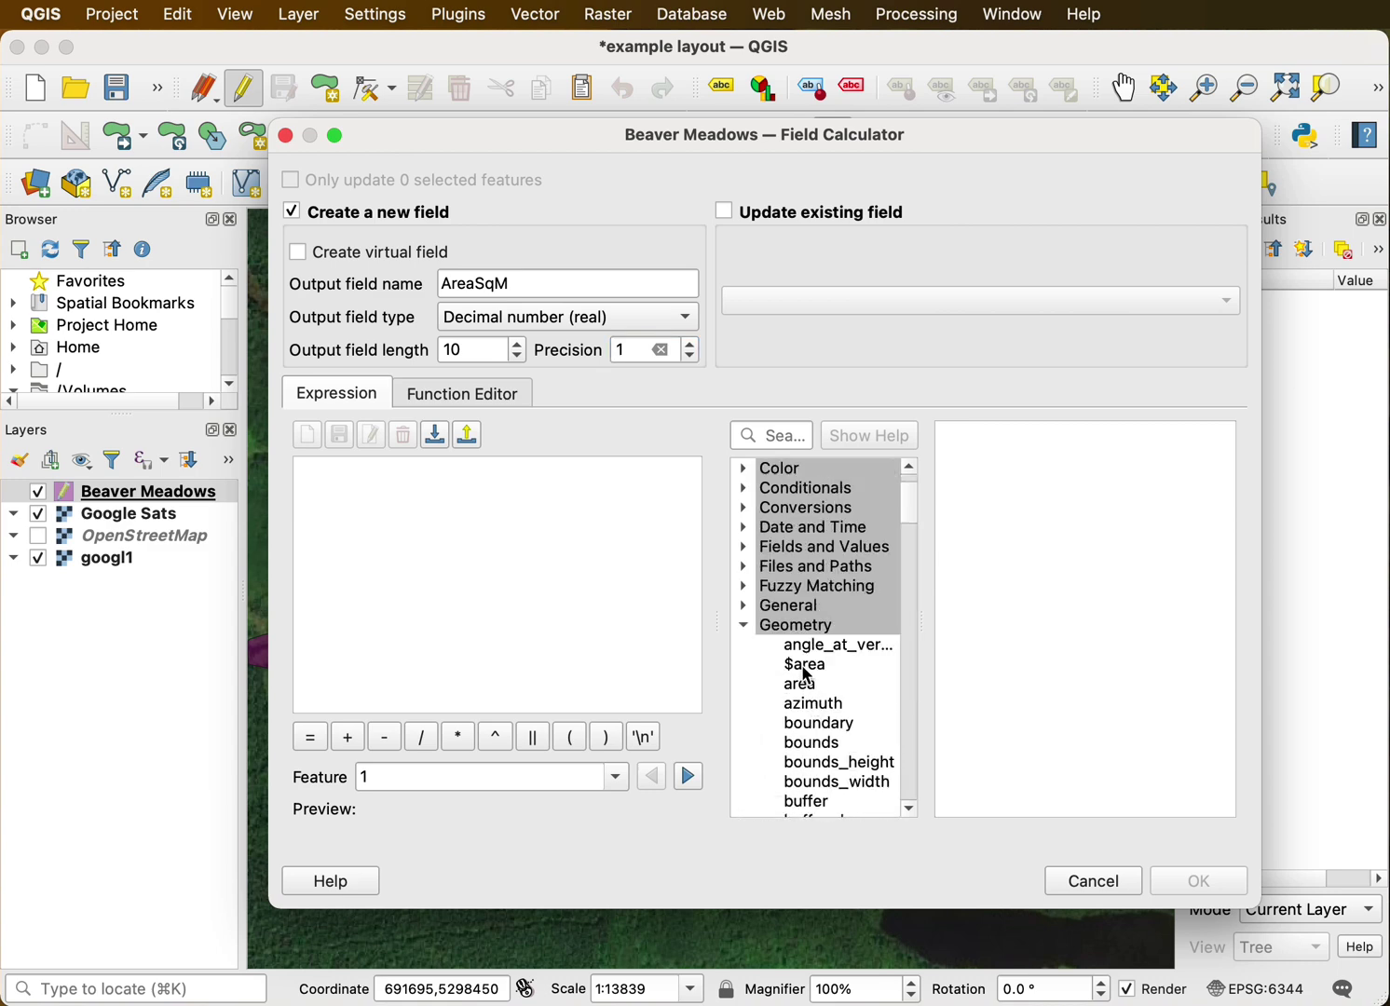
double_click(804, 665)
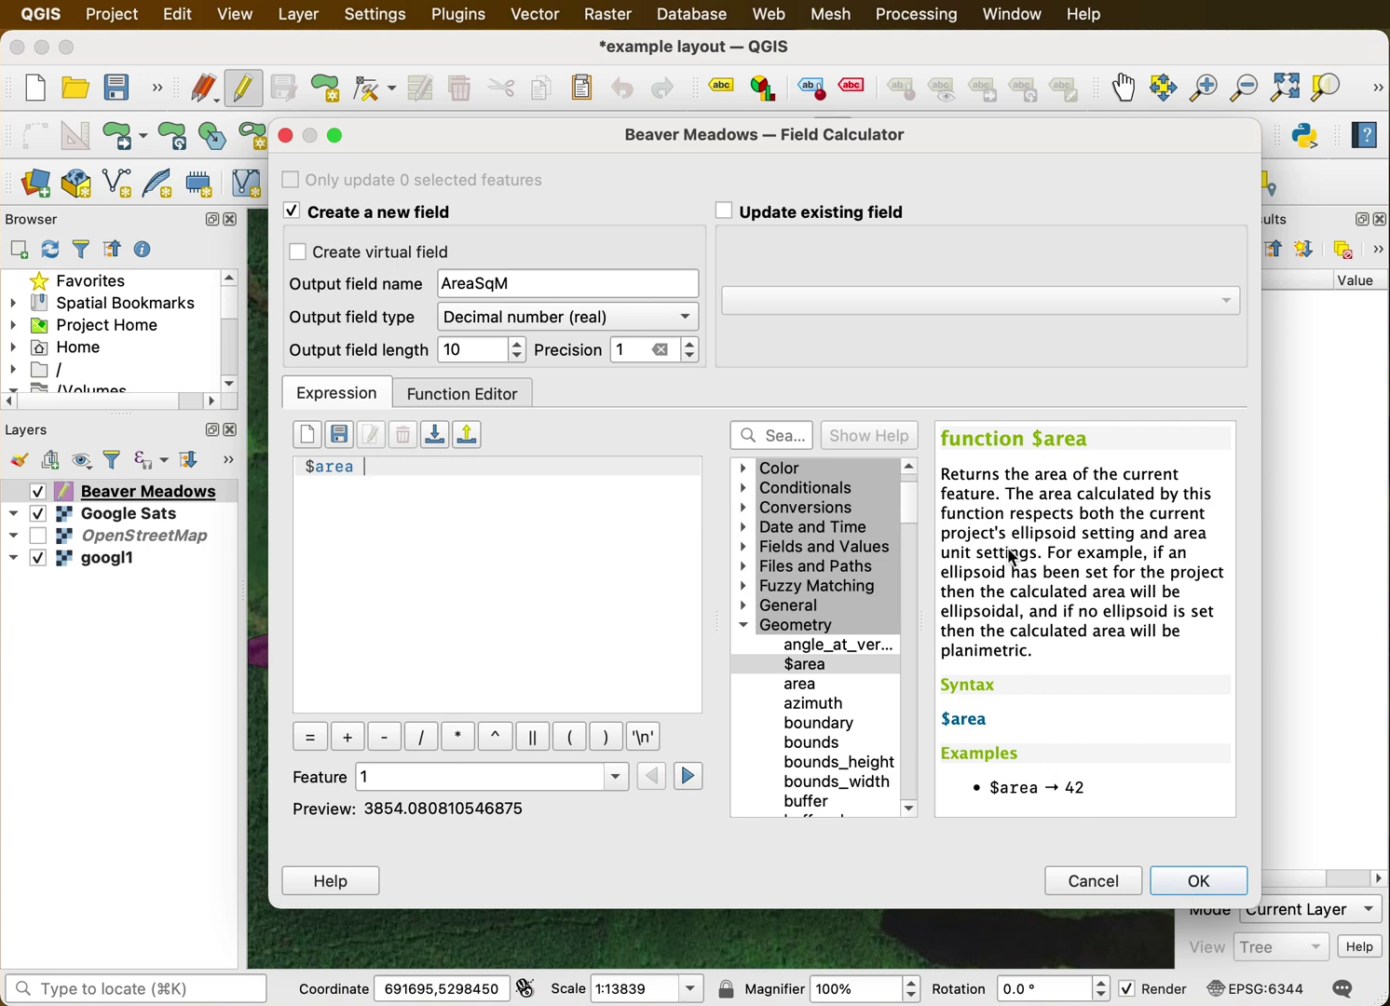
left_click(1200, 881)
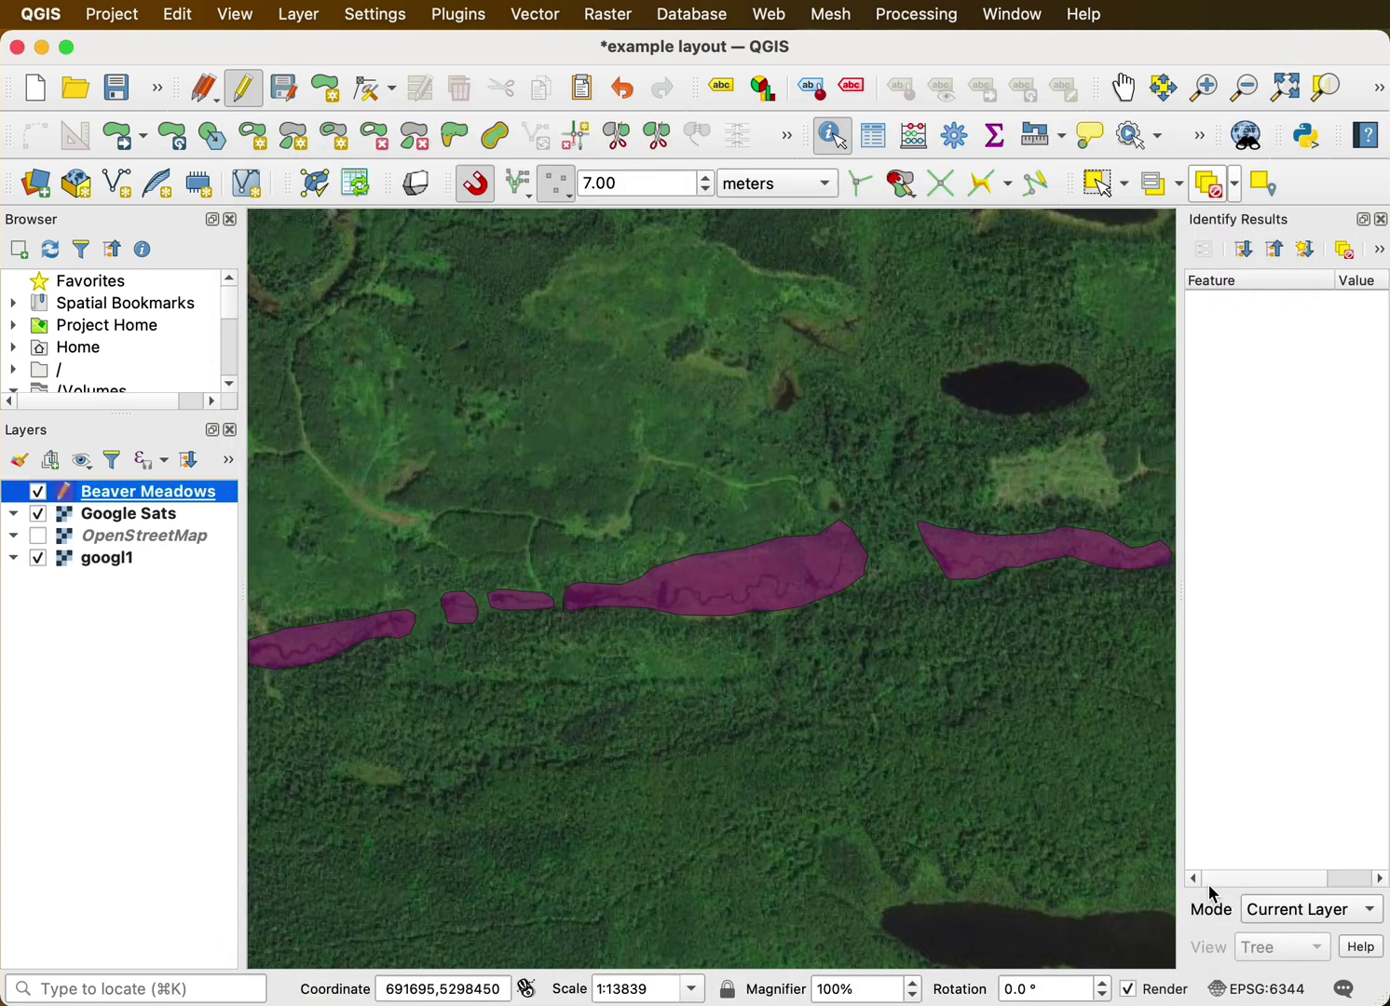
right_click(177, 499)
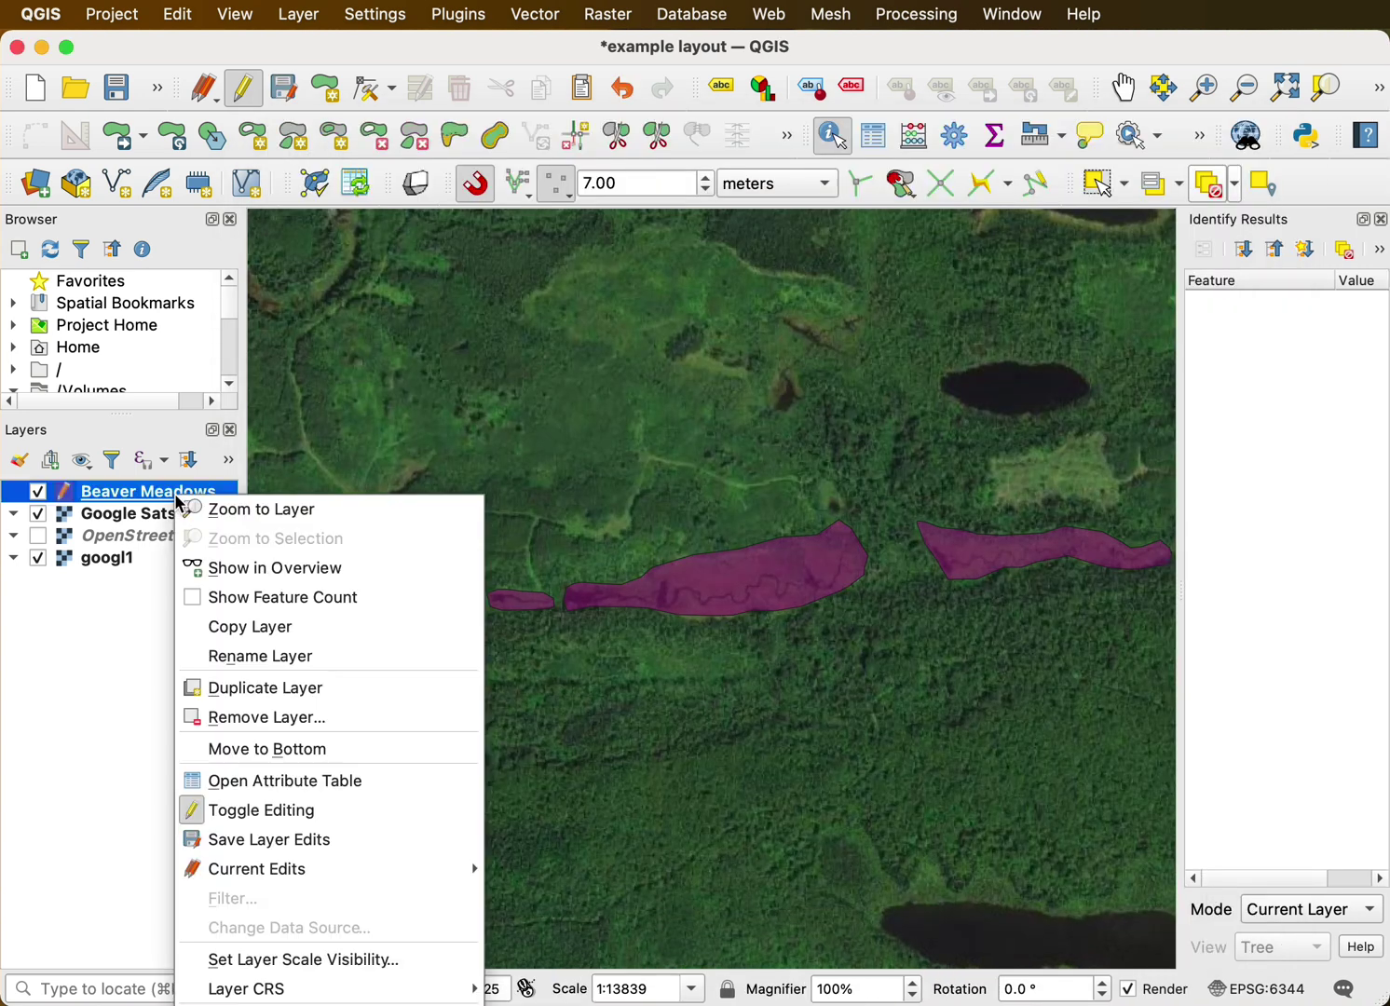
left_click(337, 780)
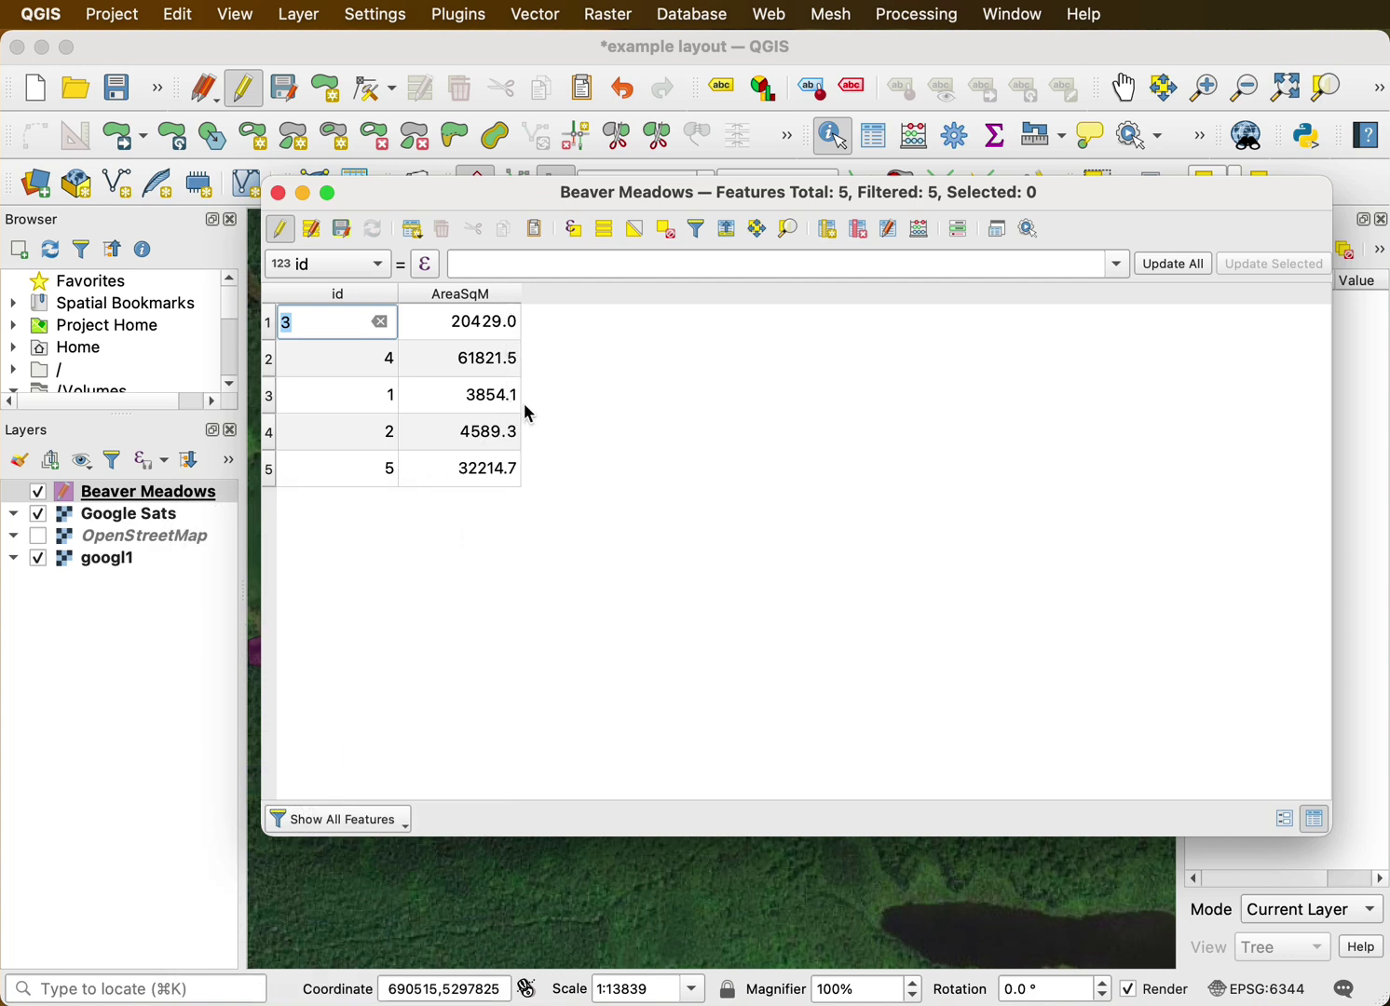
left_click(278, 193)
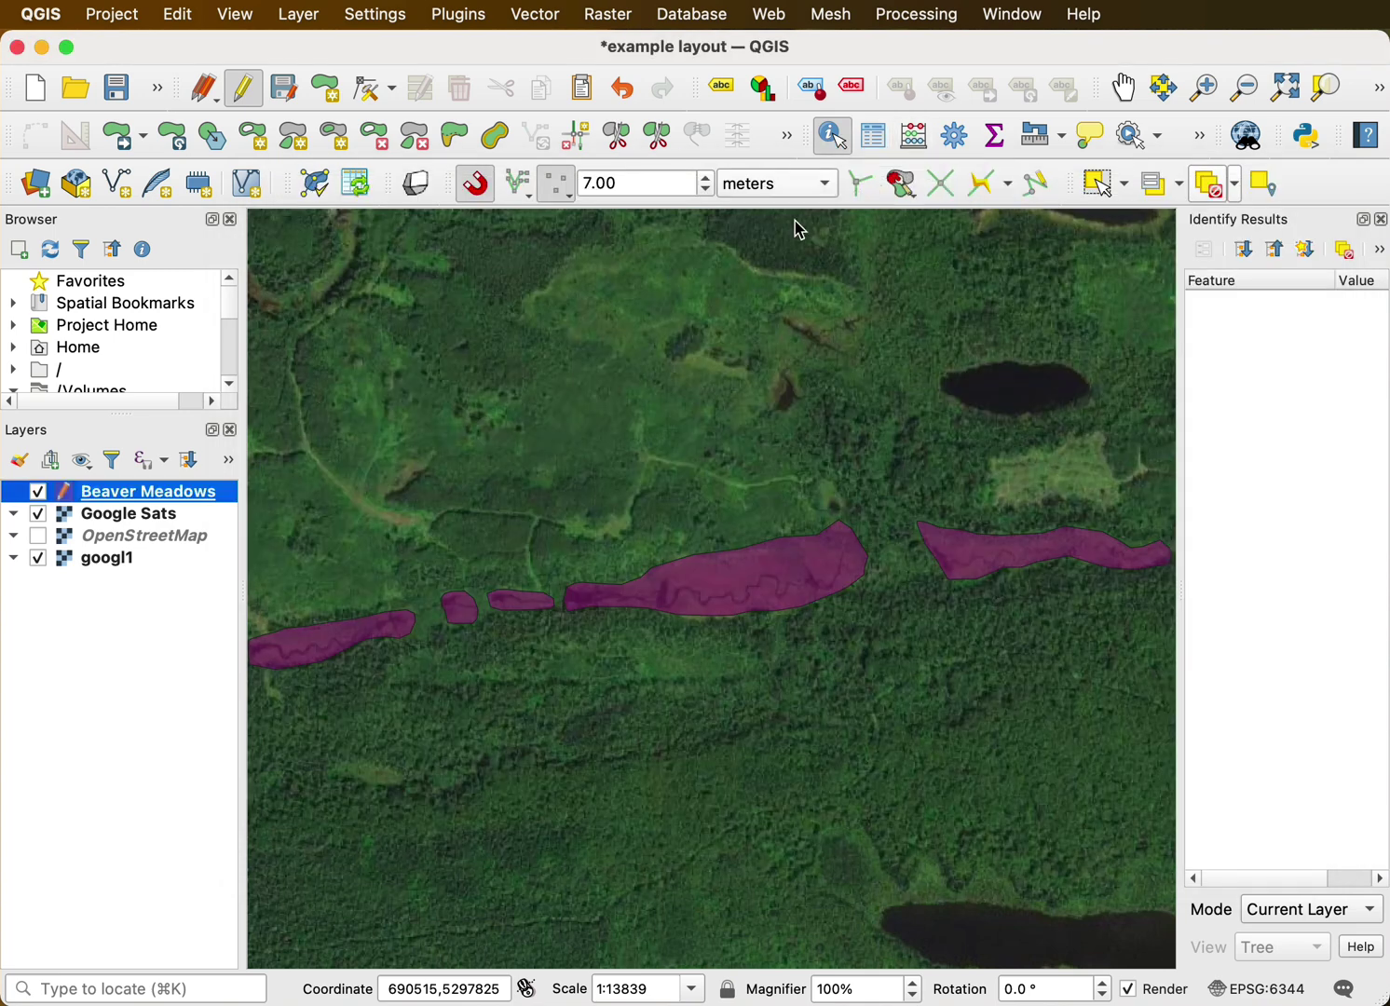
left_click(965, 563)
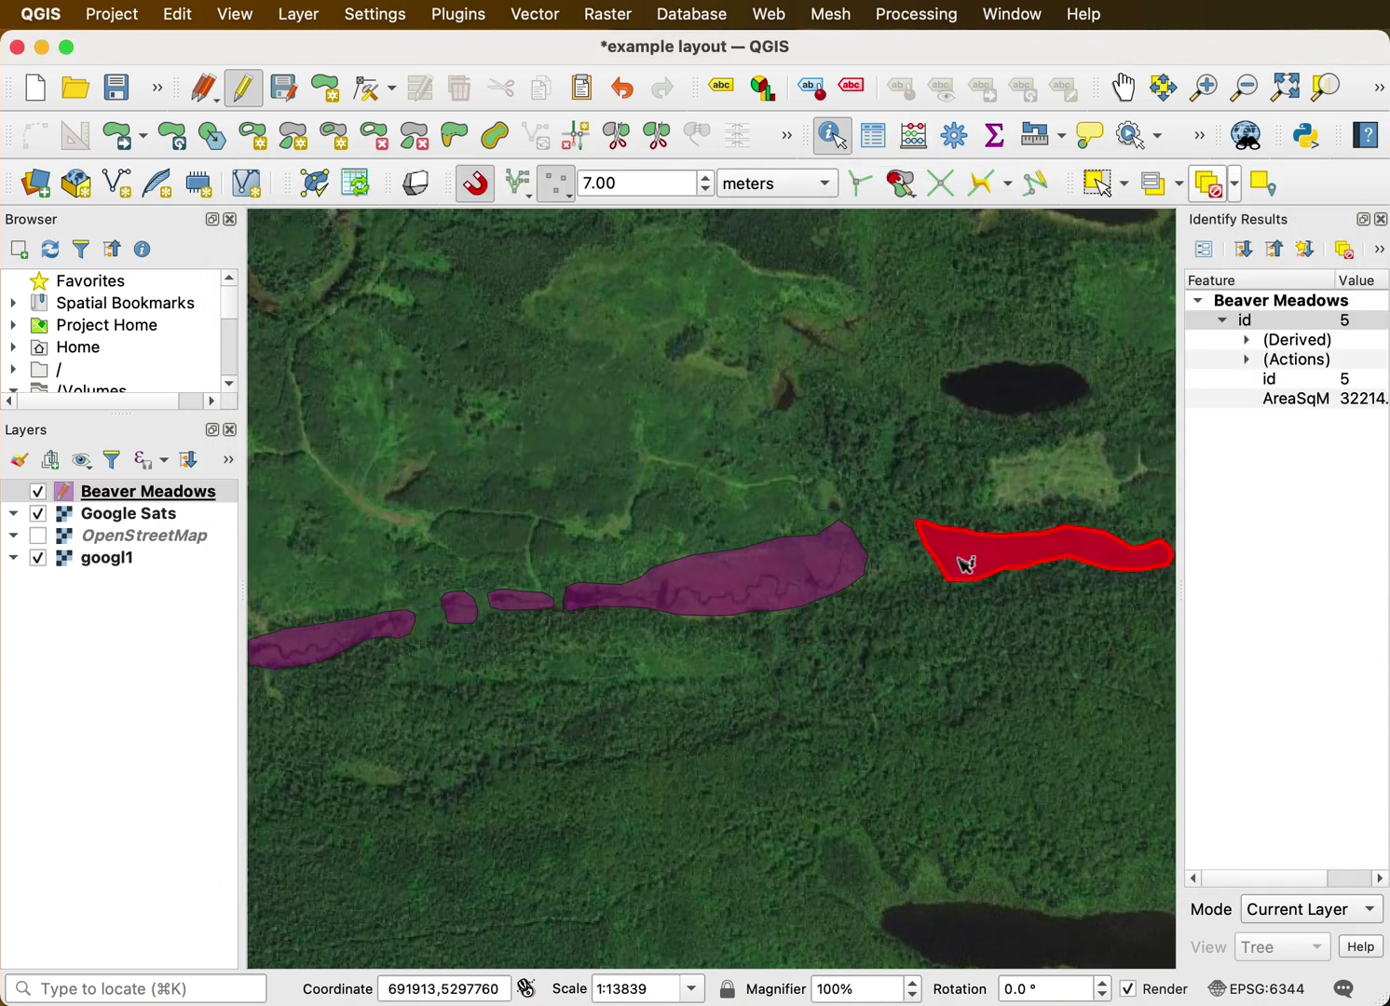
left_click(785, 588)
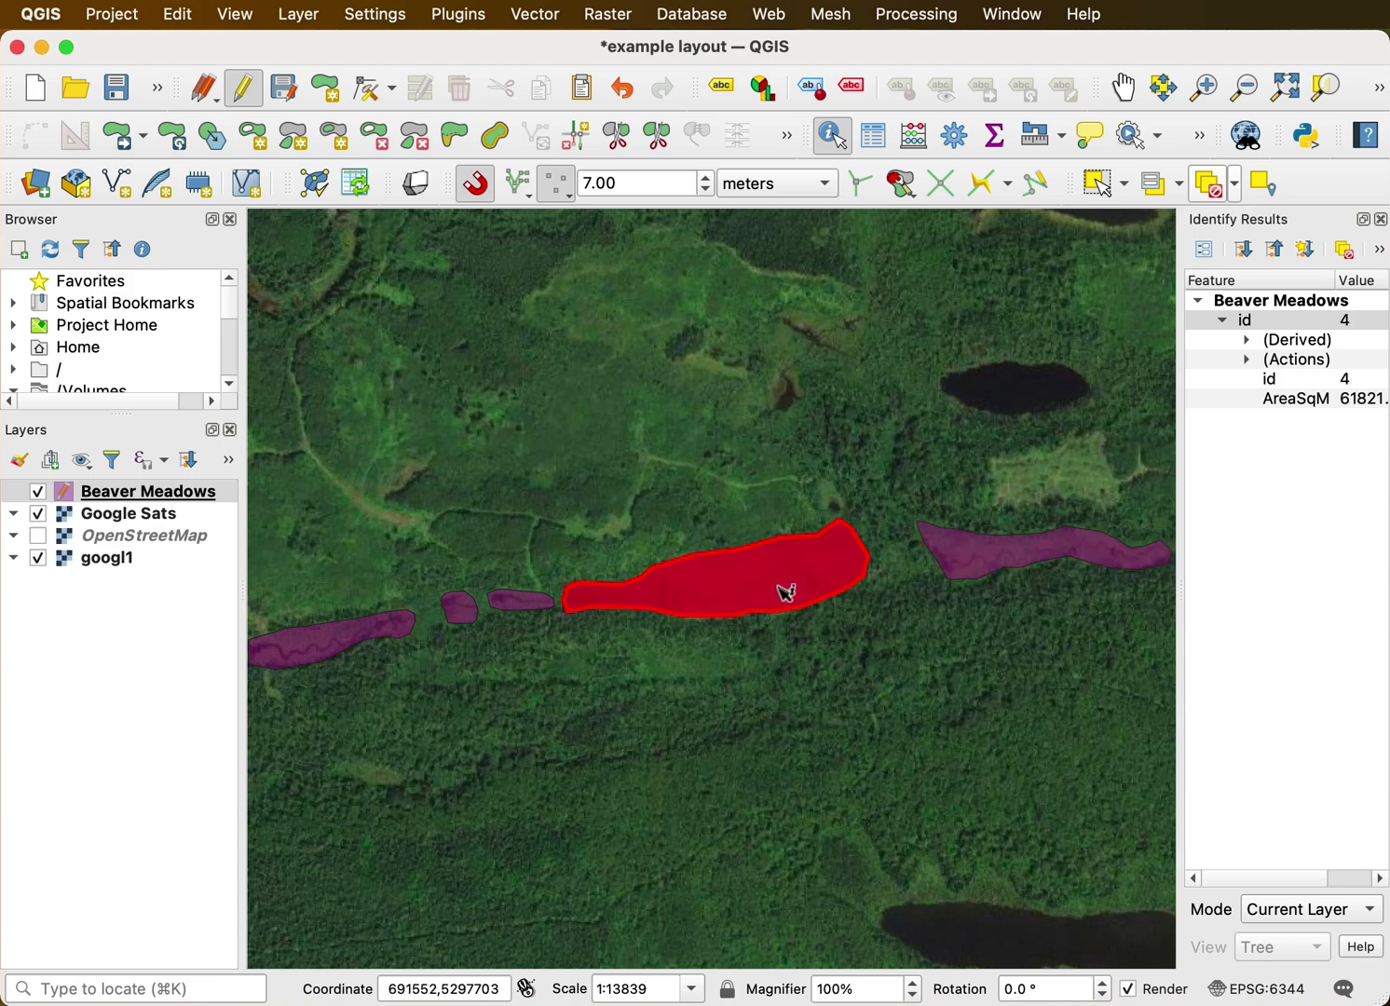
left_click(539, 604)
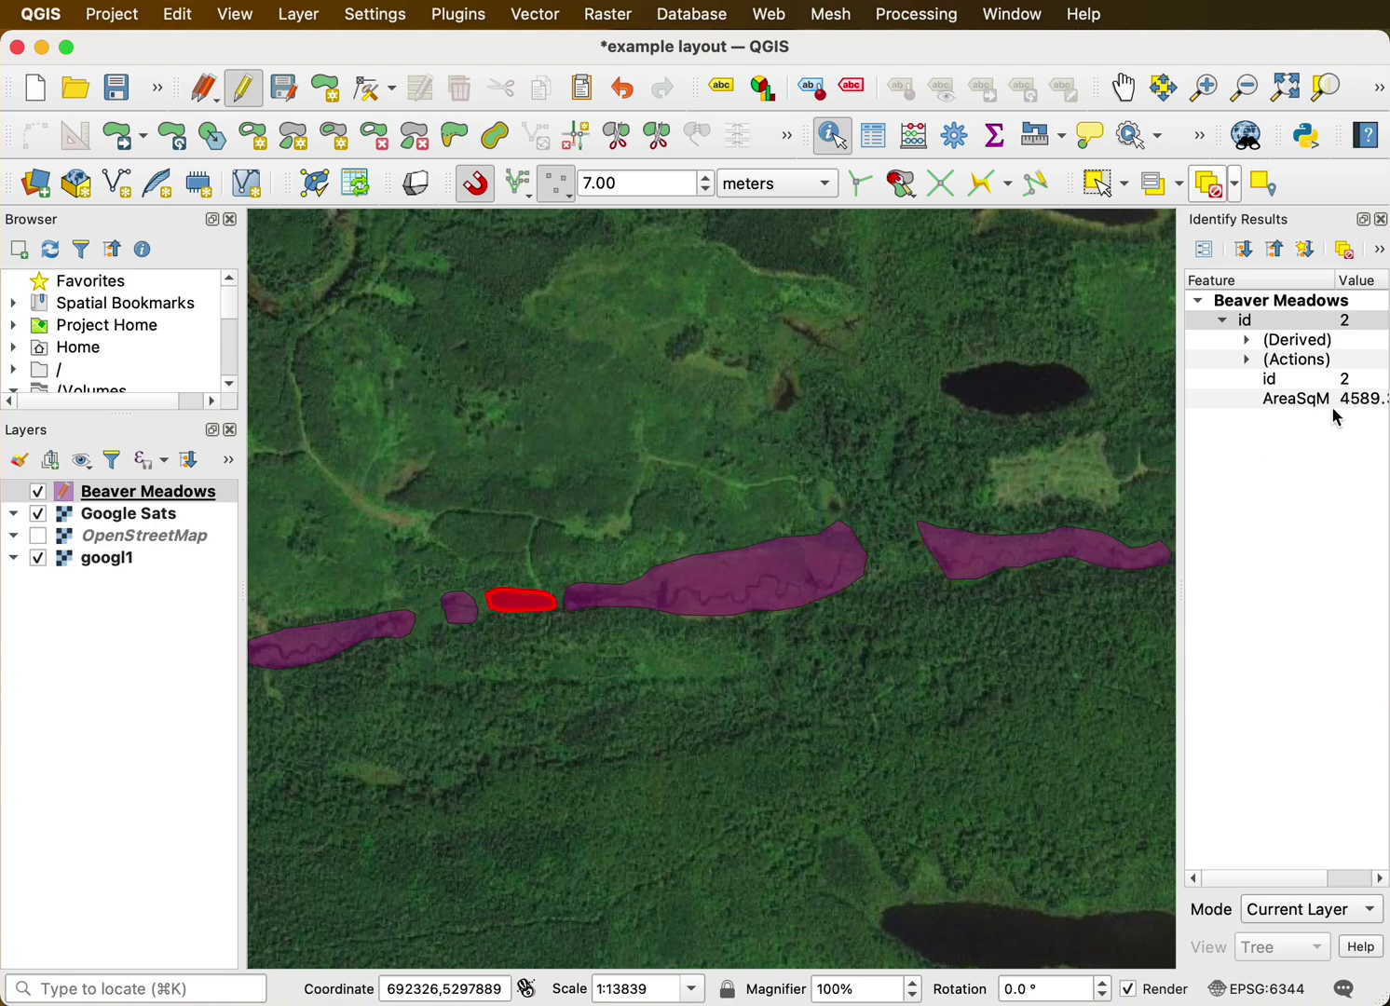
left_click(615, 398)
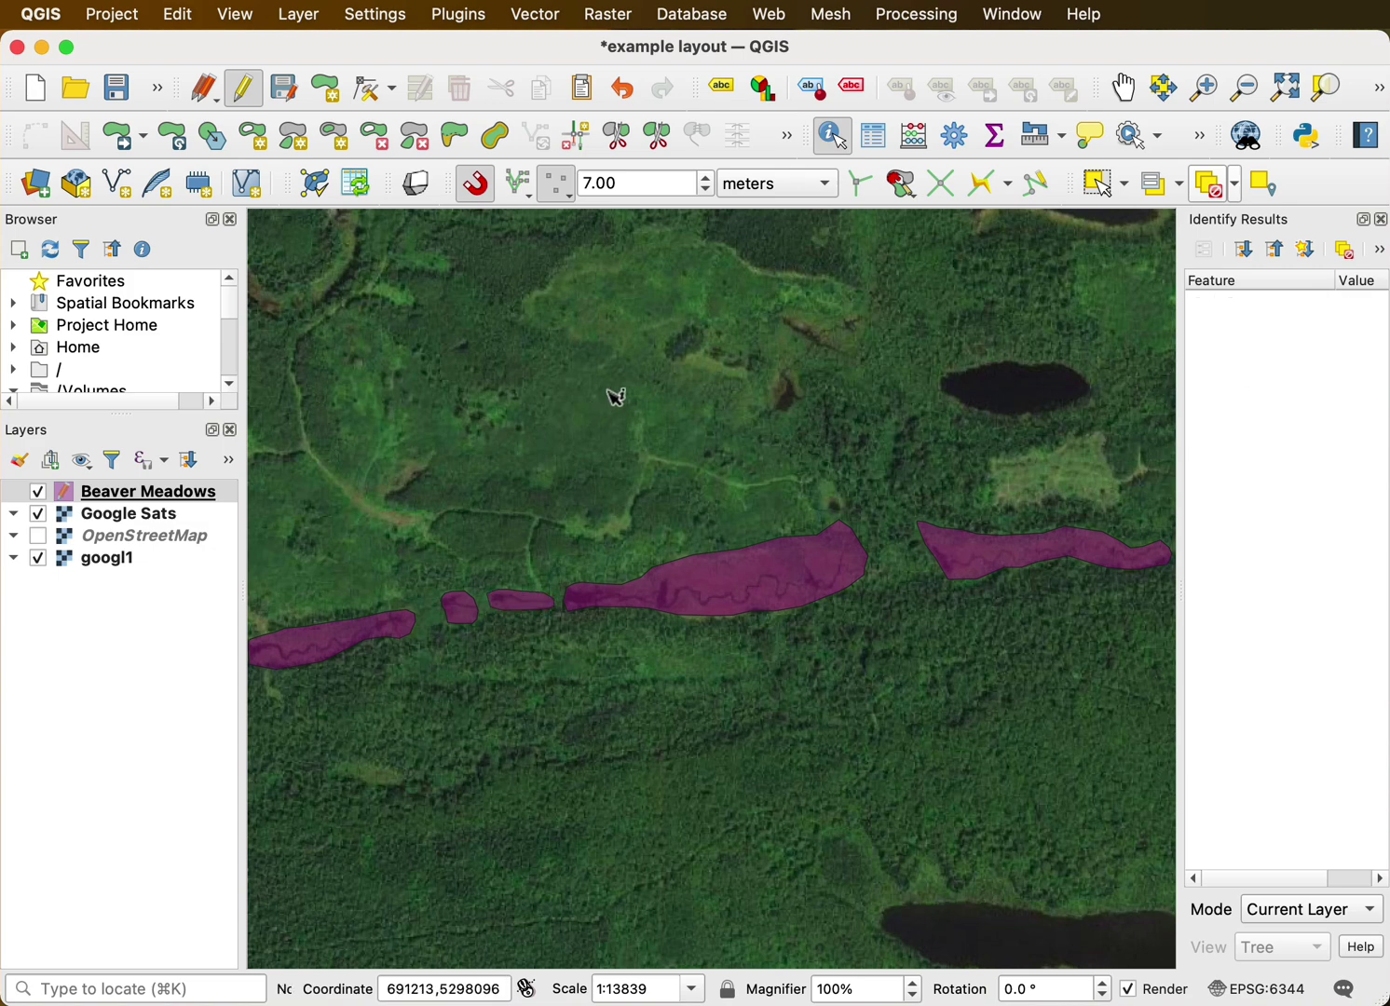
From the attribute table, add a decimal Acres field with length 10 and precision 3
right_click(170, 496)
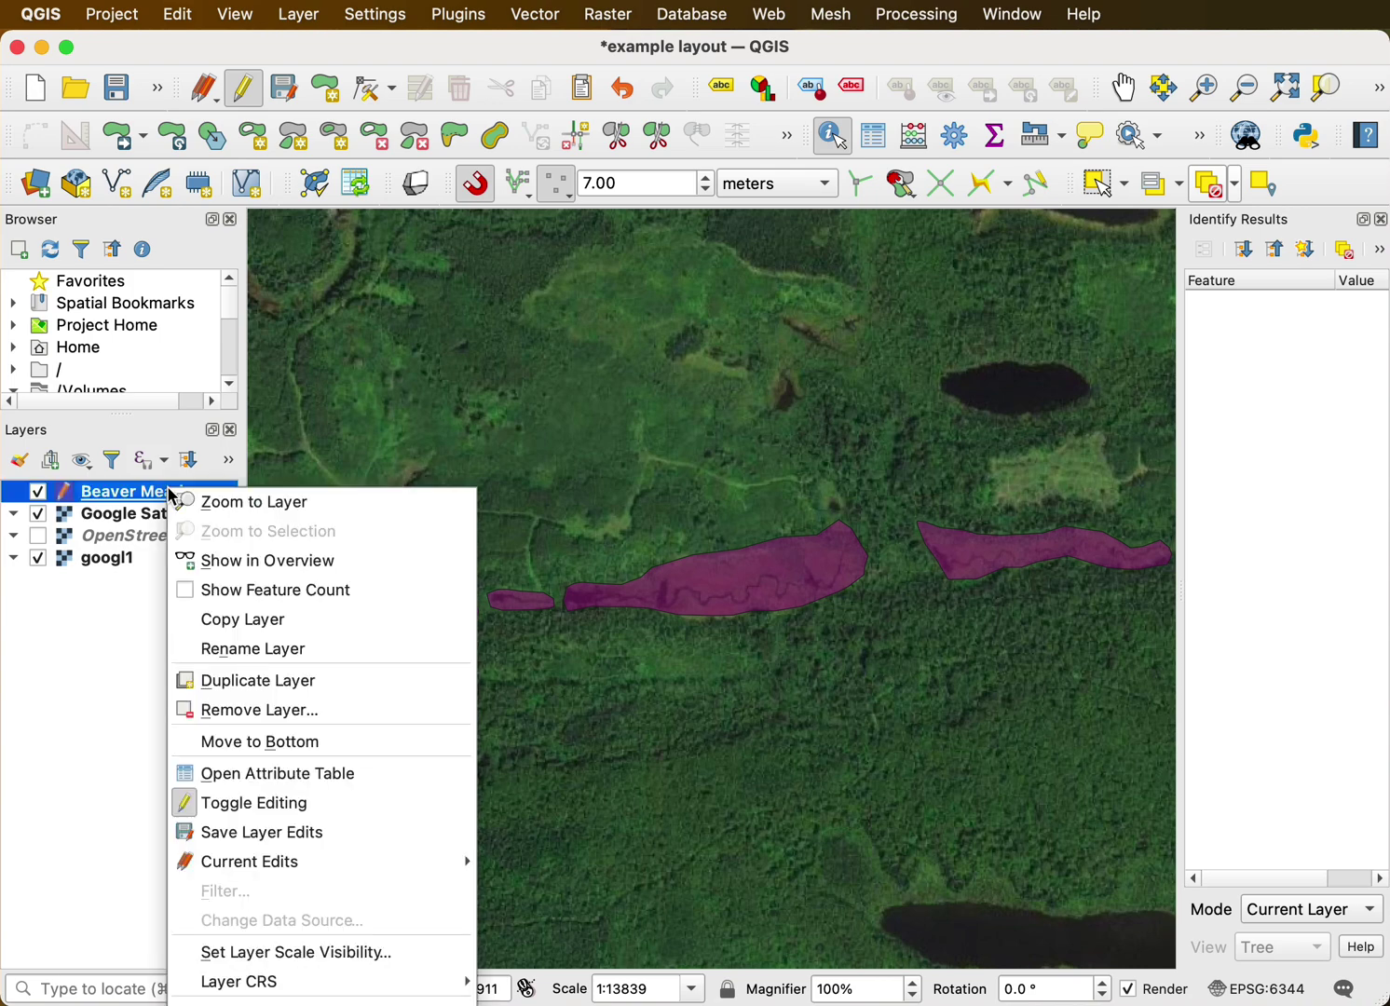
left_click(331, 774)
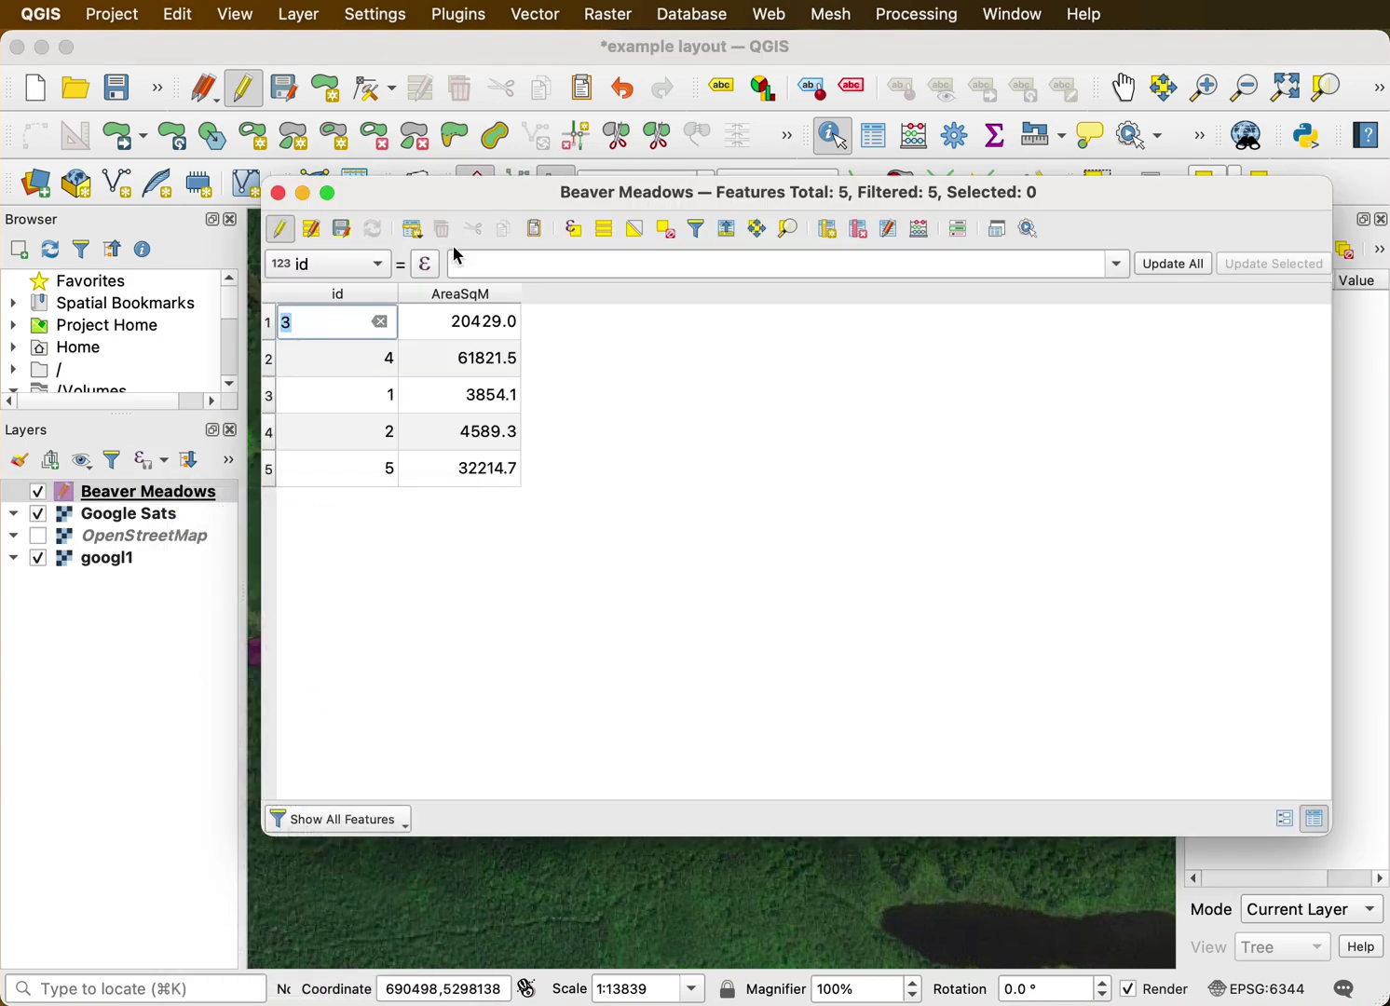
left_click(825, 232)
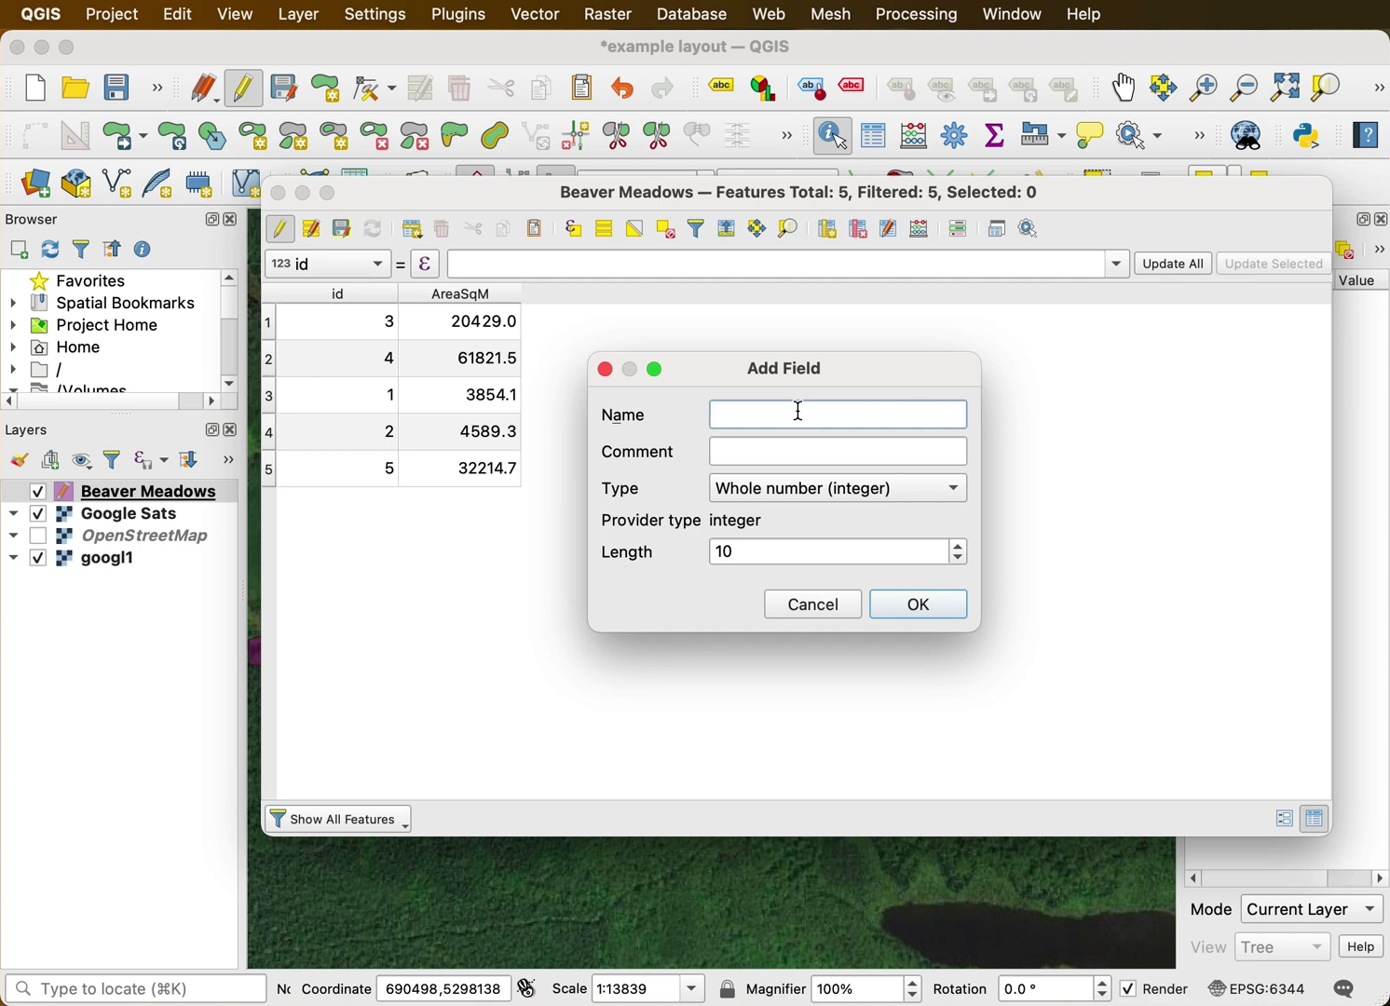
type("Acre")
key("BackSpace")
left_click(951, 490)
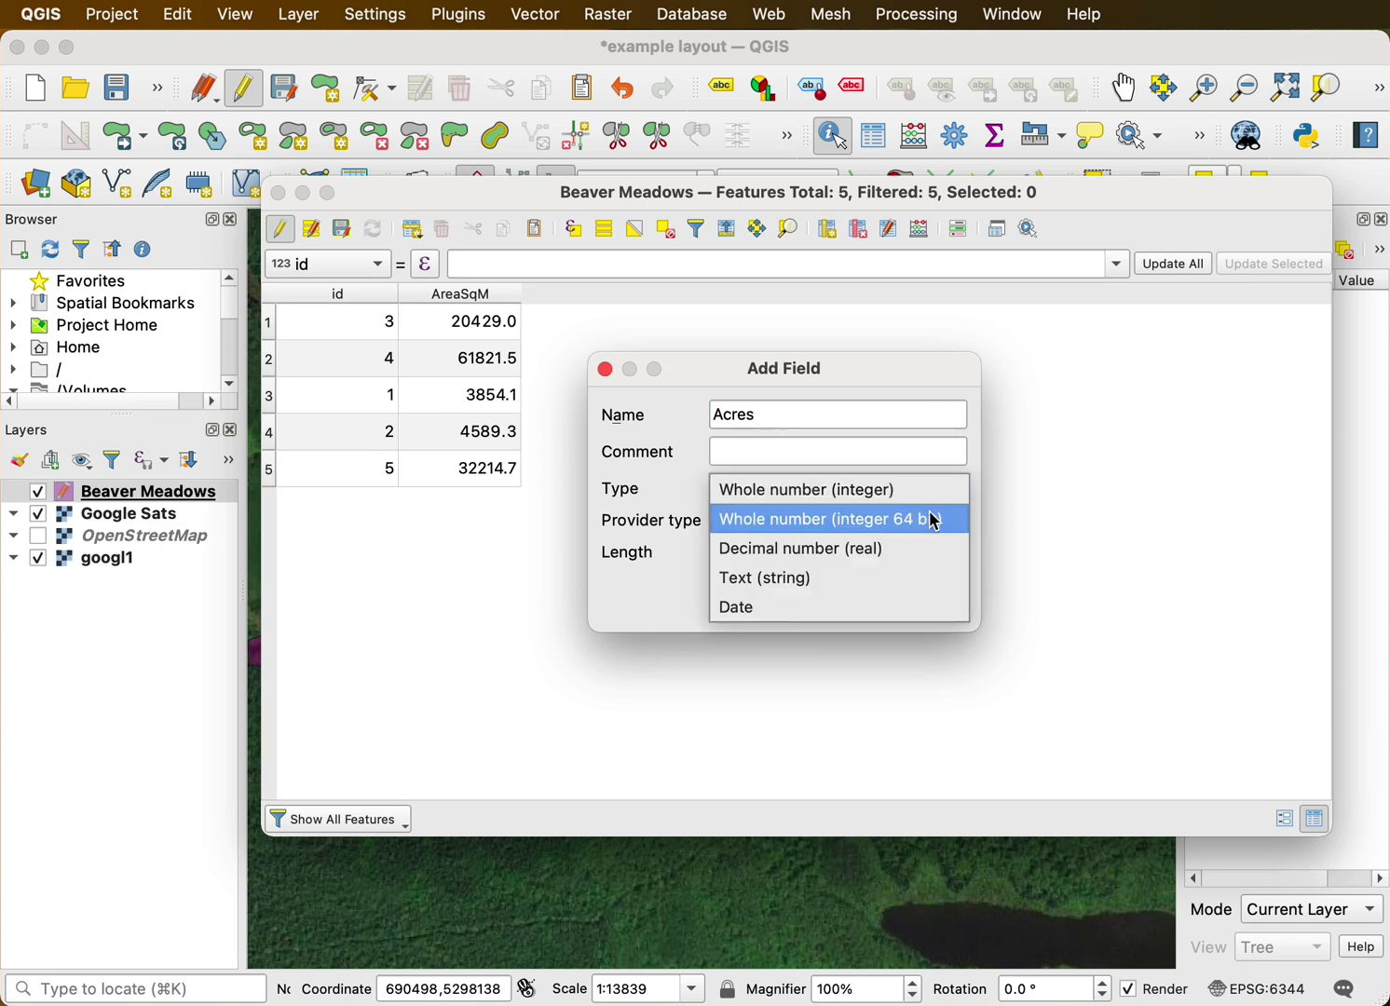
left_click(897, 550)
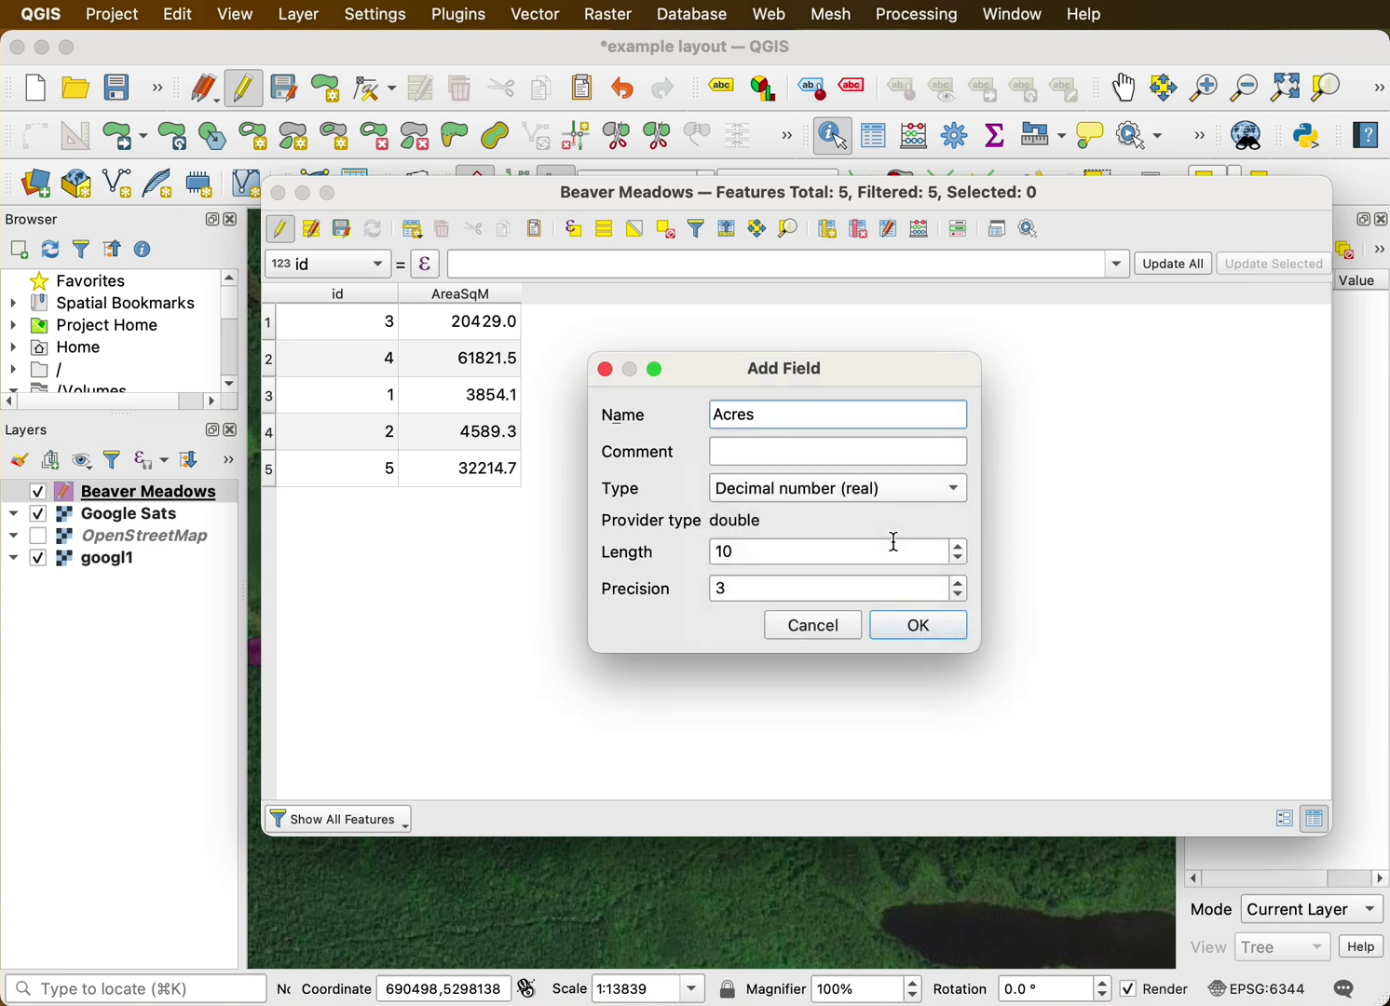
left_click(921, 630)
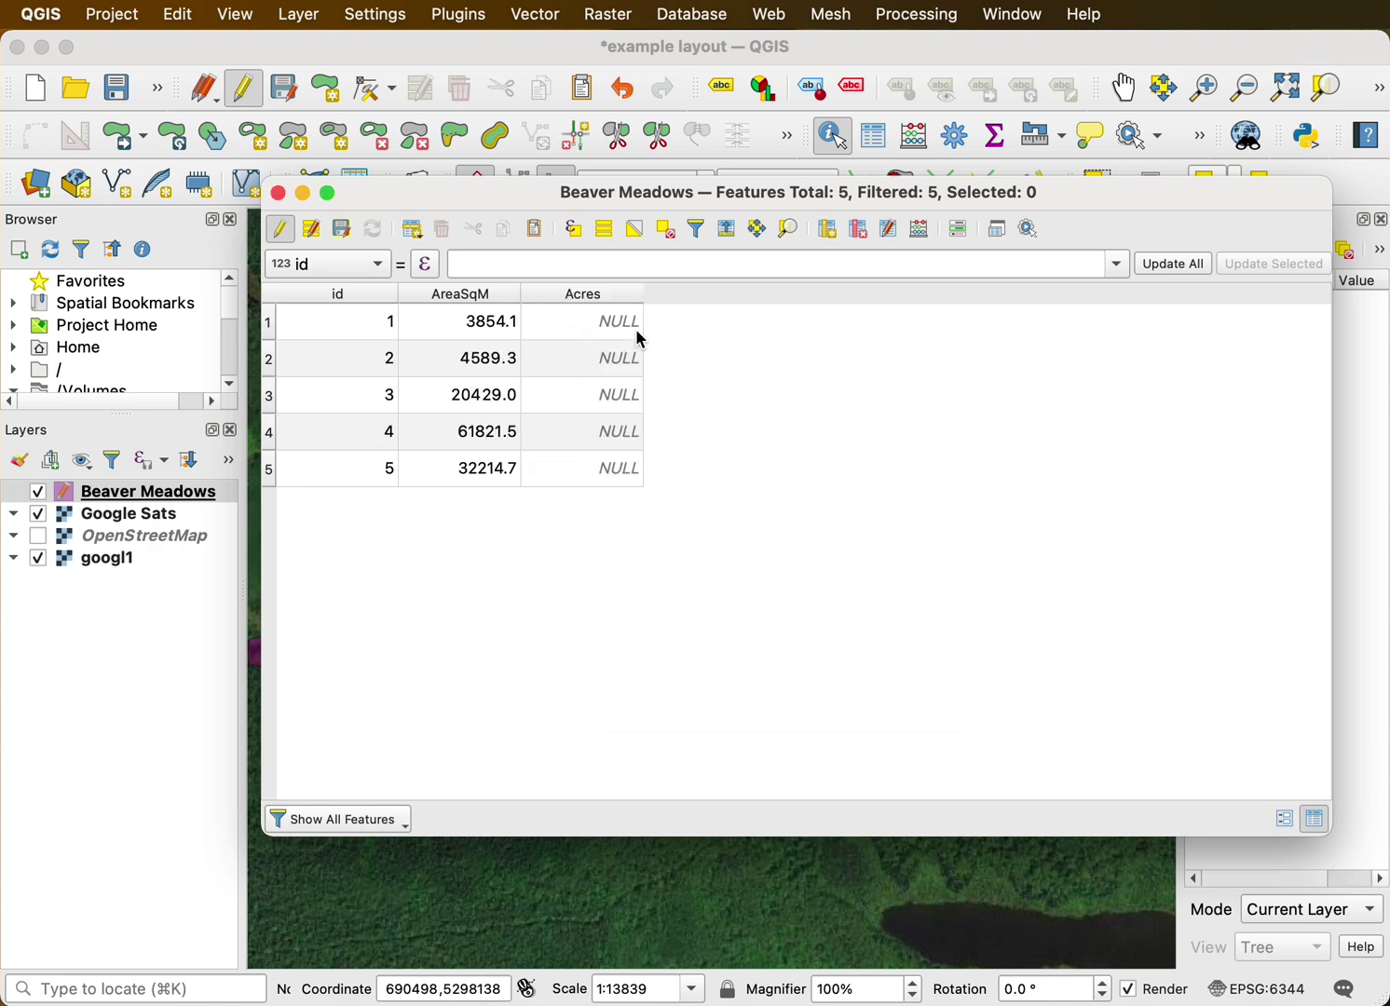
Open the Field Calculator set to update the existing Acres field
left_click(921, 229)
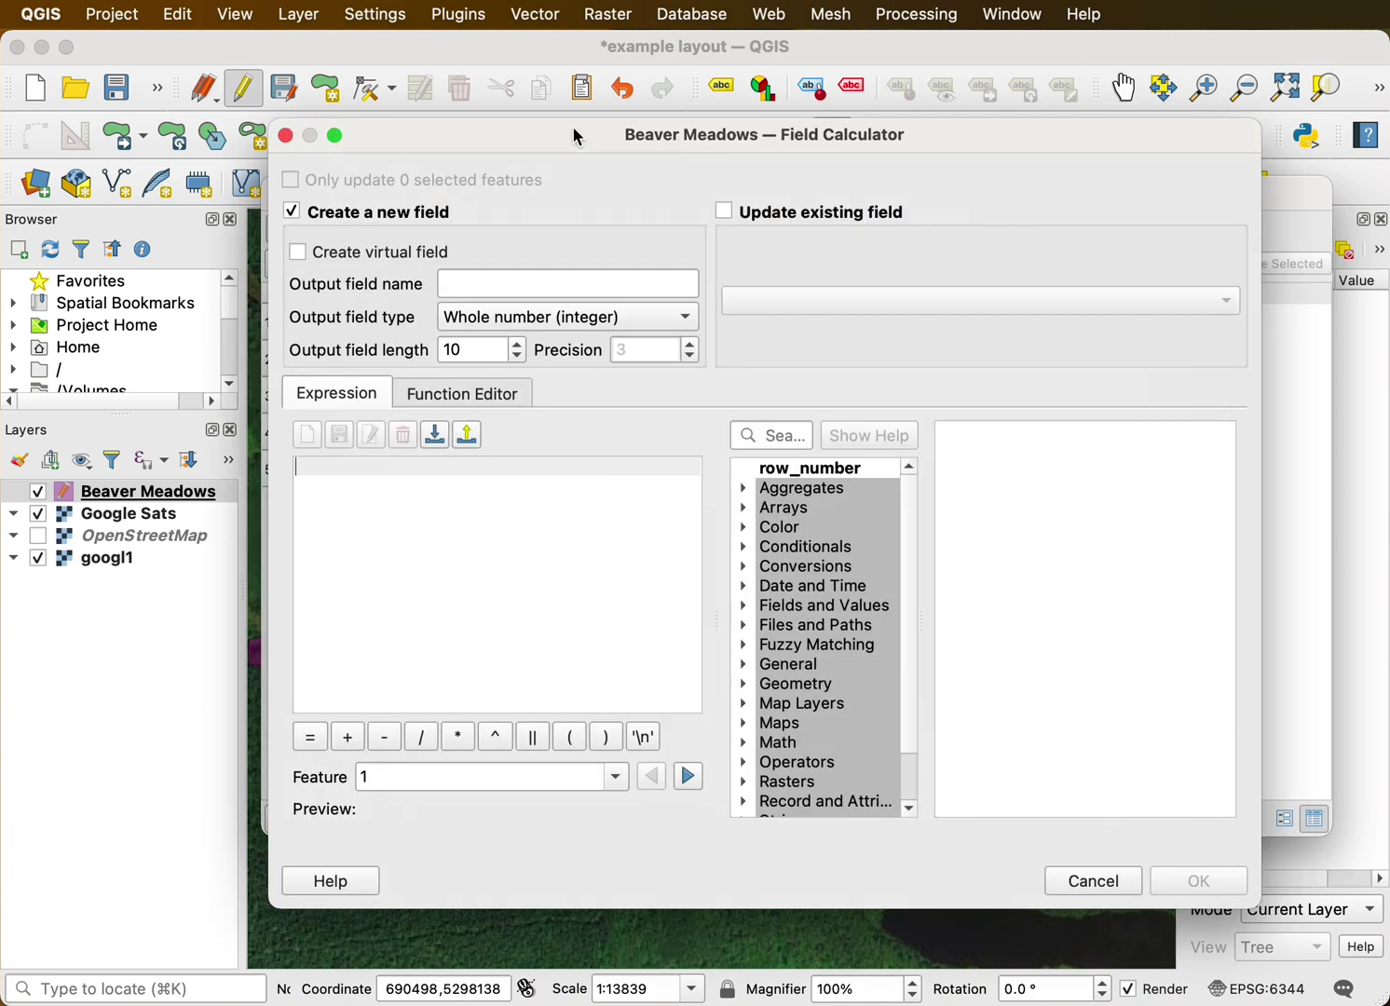
left_click_drag(575, 133, 629, 117)
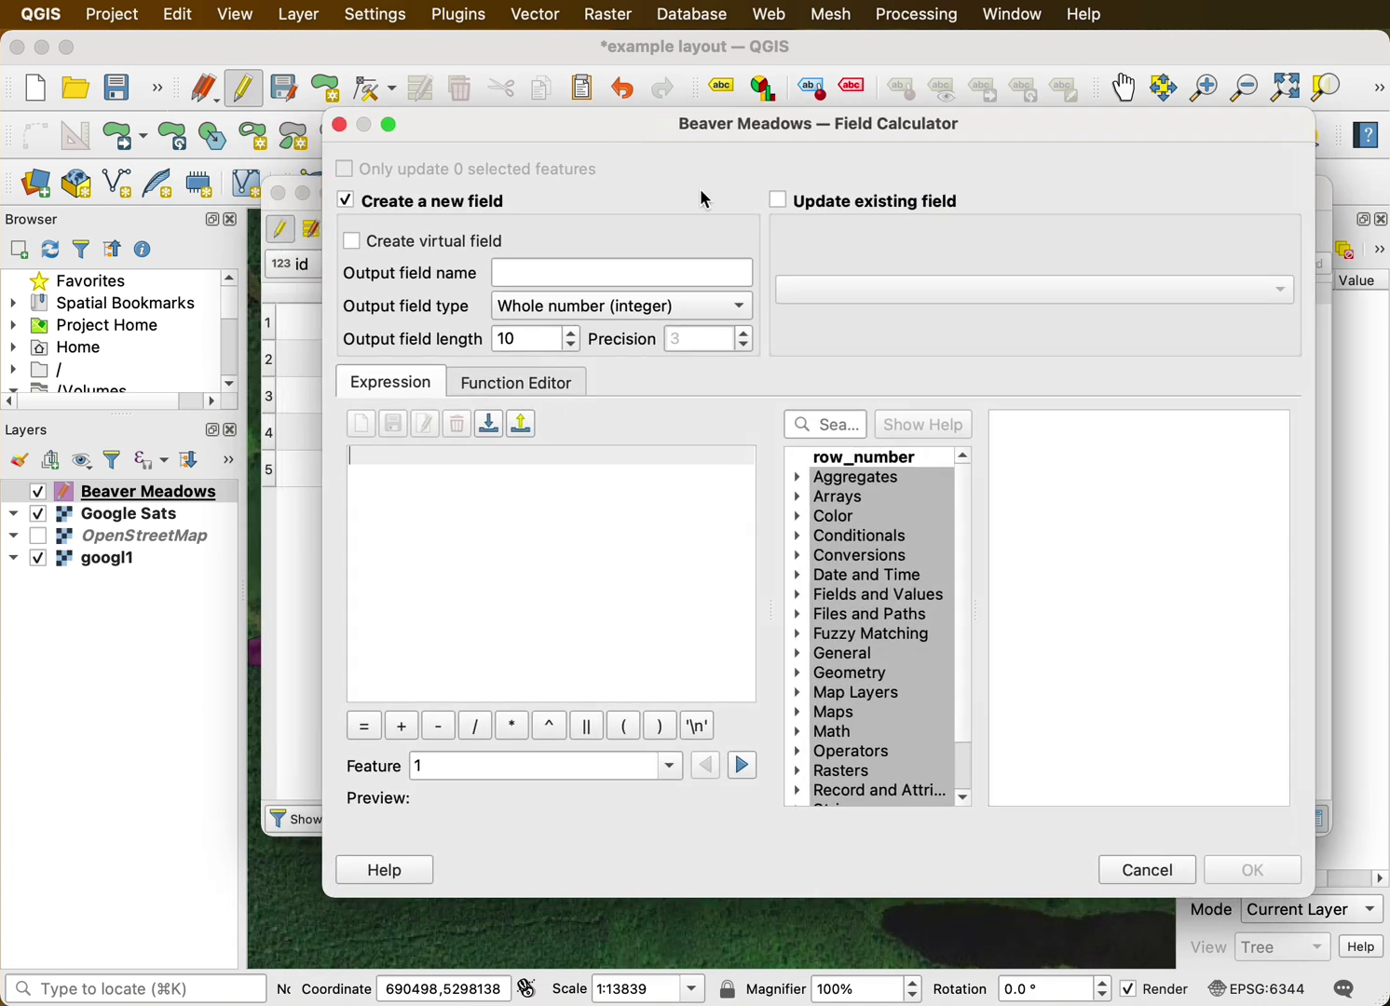
left_click(779, 200)
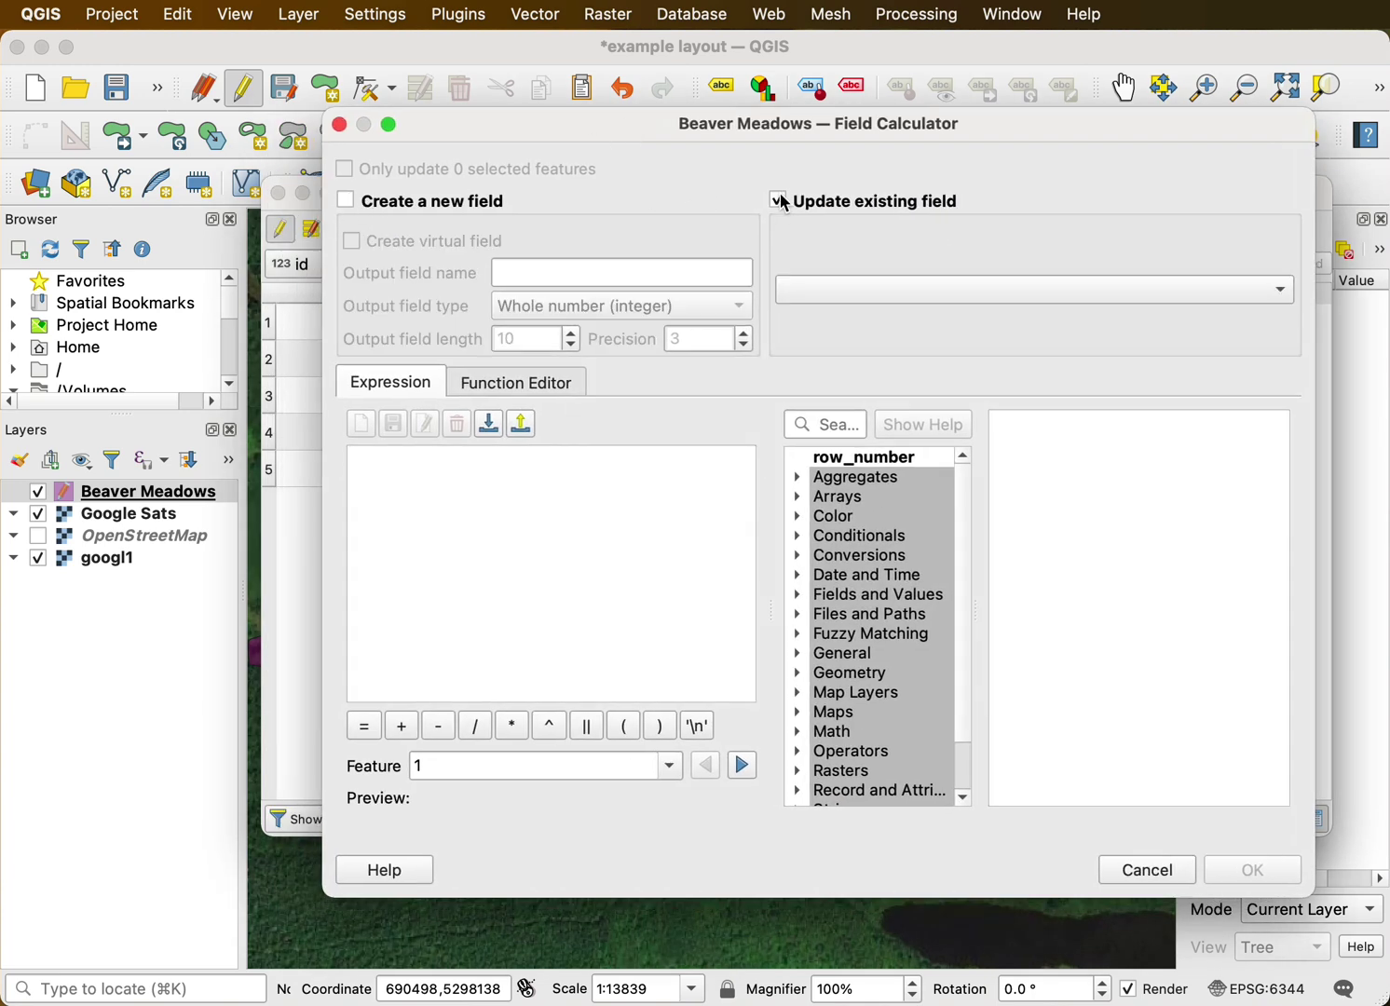
left_click(1269, 297)
left_click(1268, 296)
left_click(1267, 296)
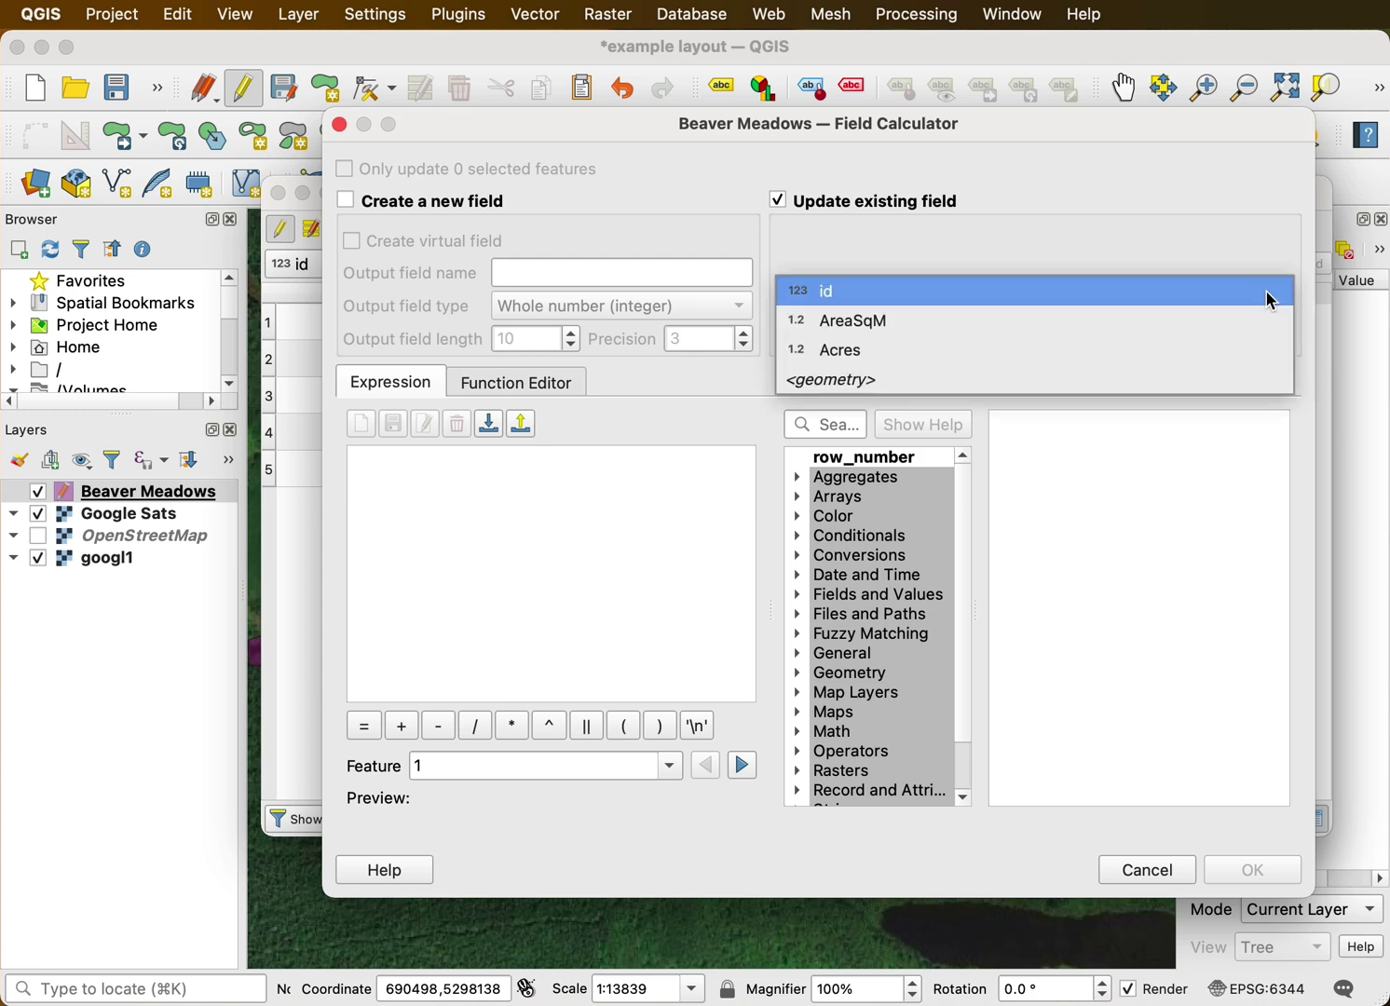
left_click(1235, 350)
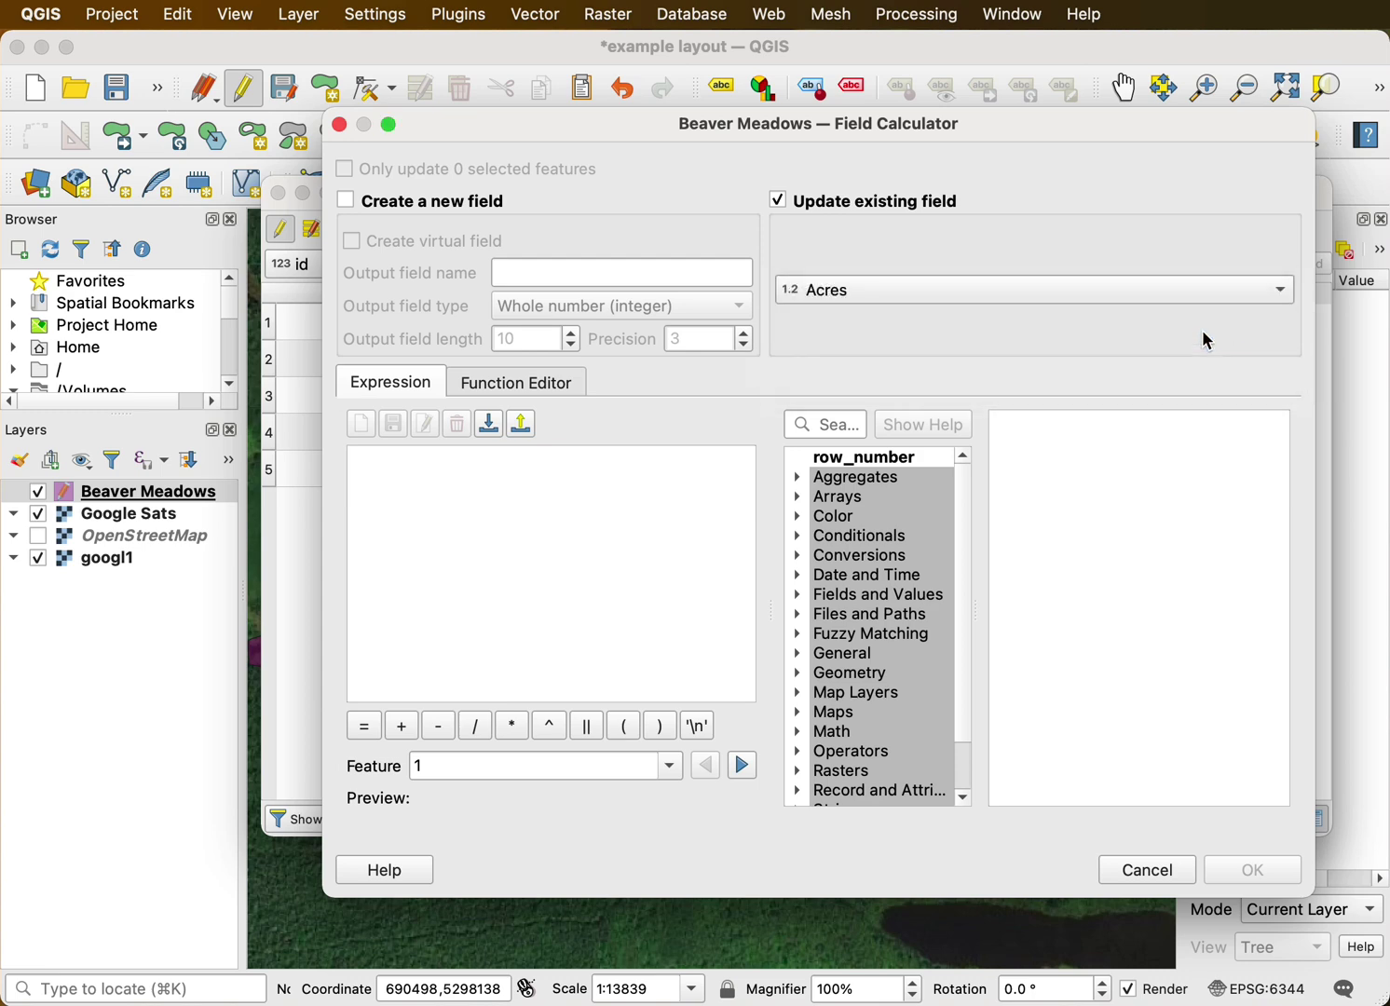
left_click(425, 475)
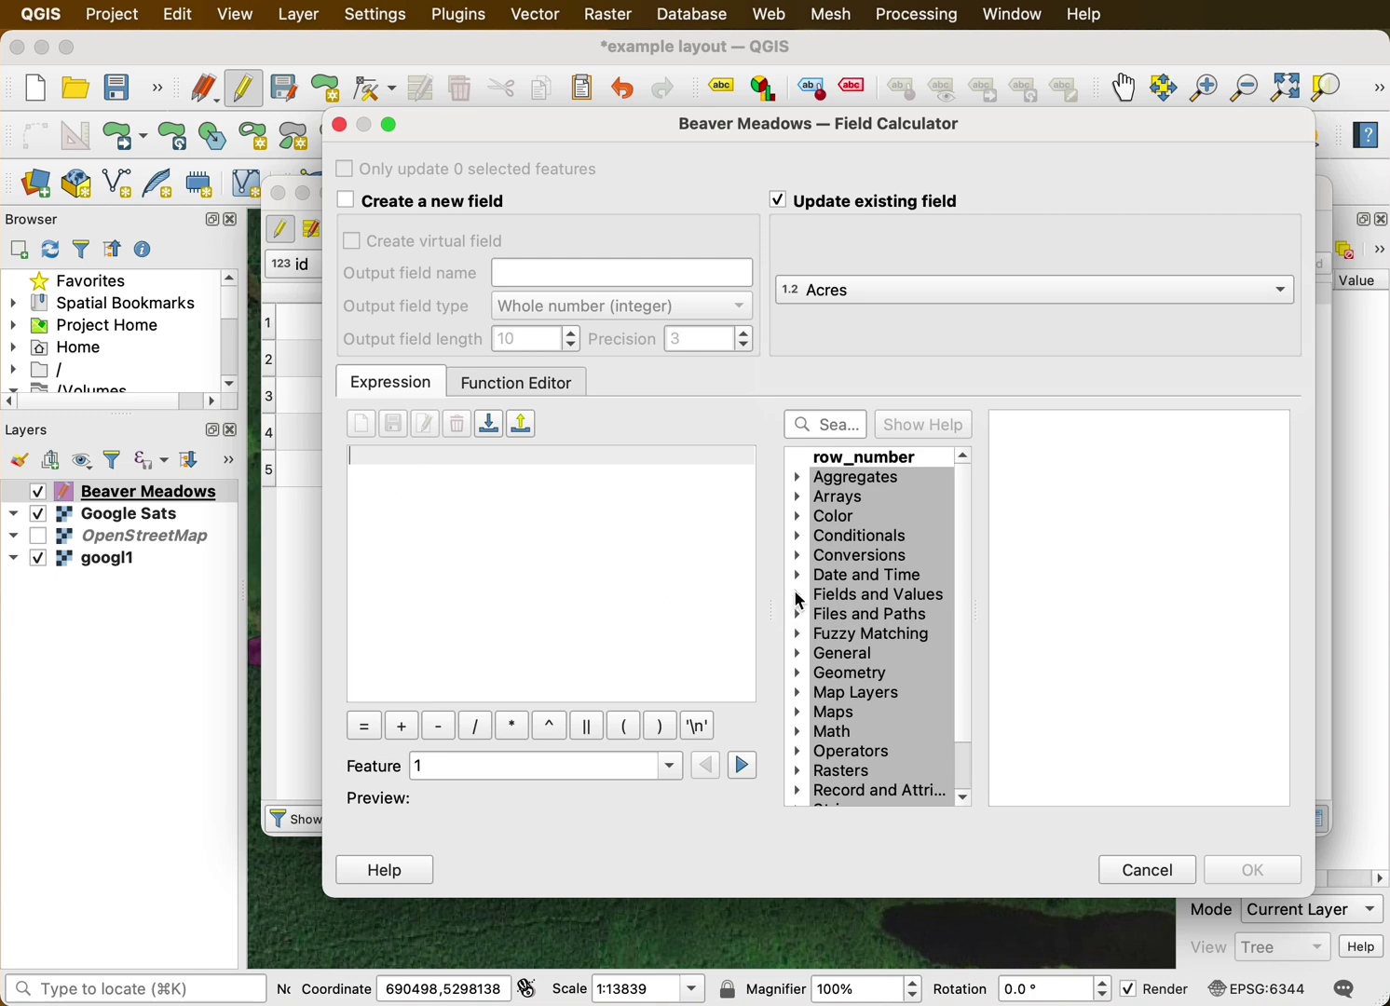
Build the expression "AreaSqM"/4046.9, previewing about 0.952 acres for feature 1
left_click(798, 596)
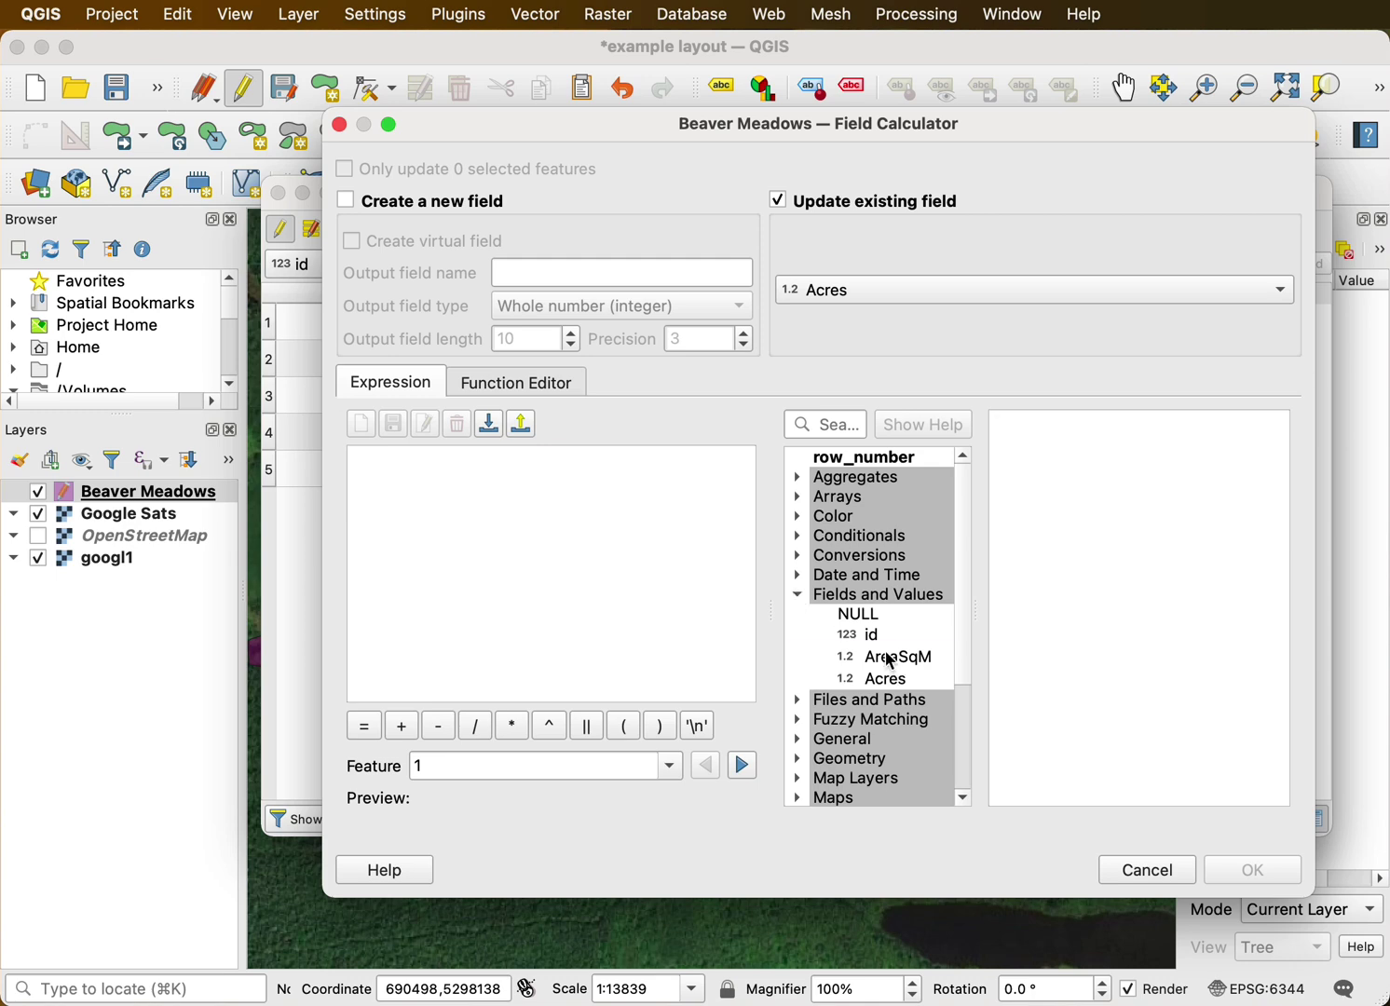
double_click(890, 660)
left_click(479, 726)
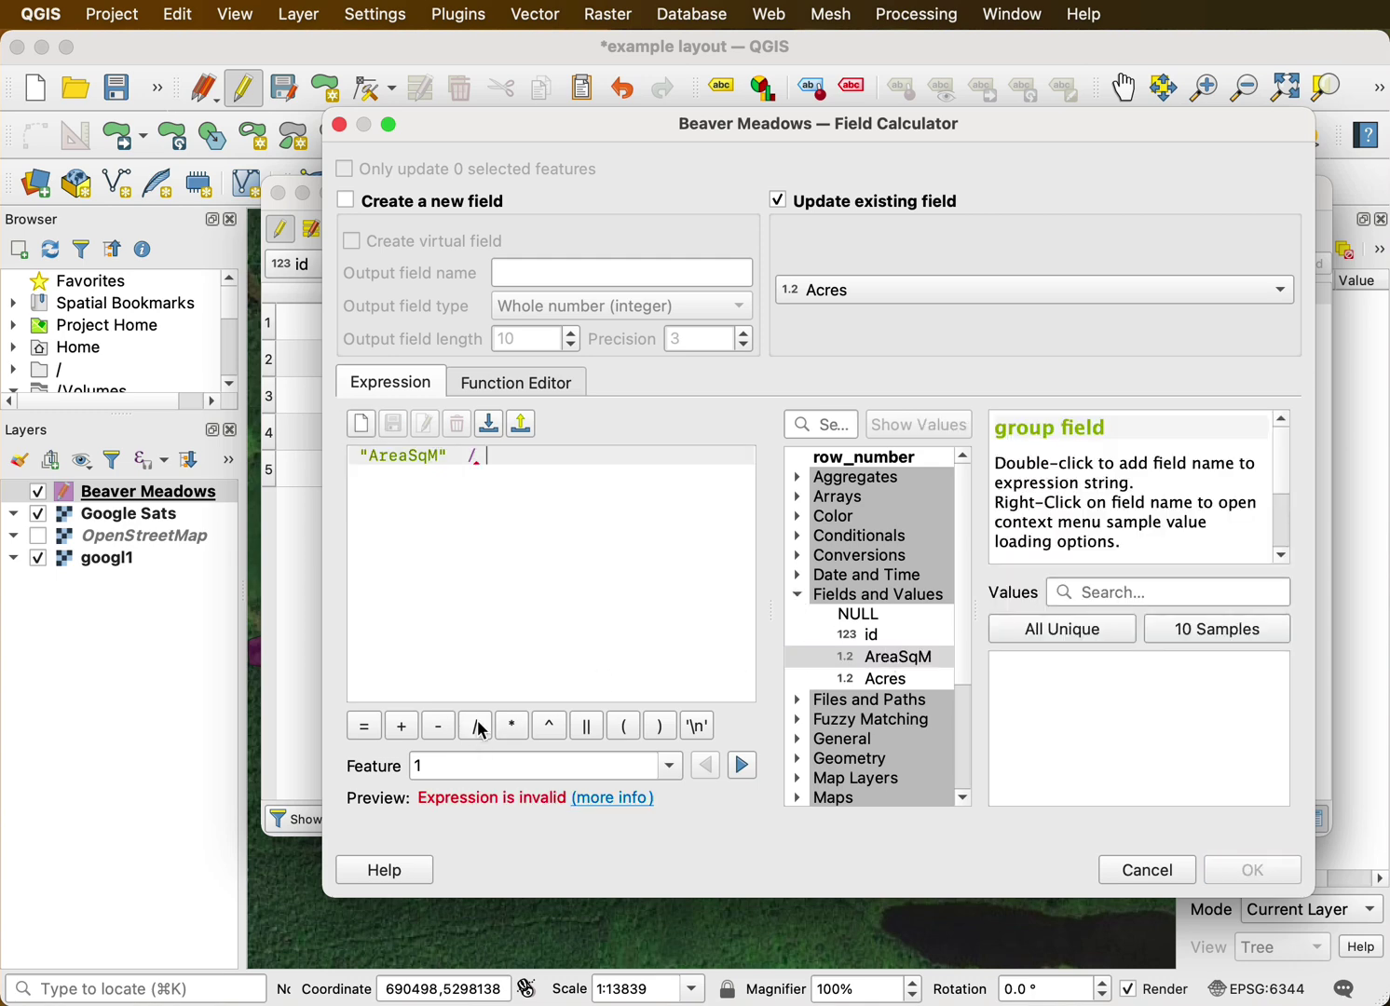
left_click(479, 727)
key("BackSpace")
key("BackSpace")
left_click_drag(460, 457, 511, 457)
key("BackSpace")
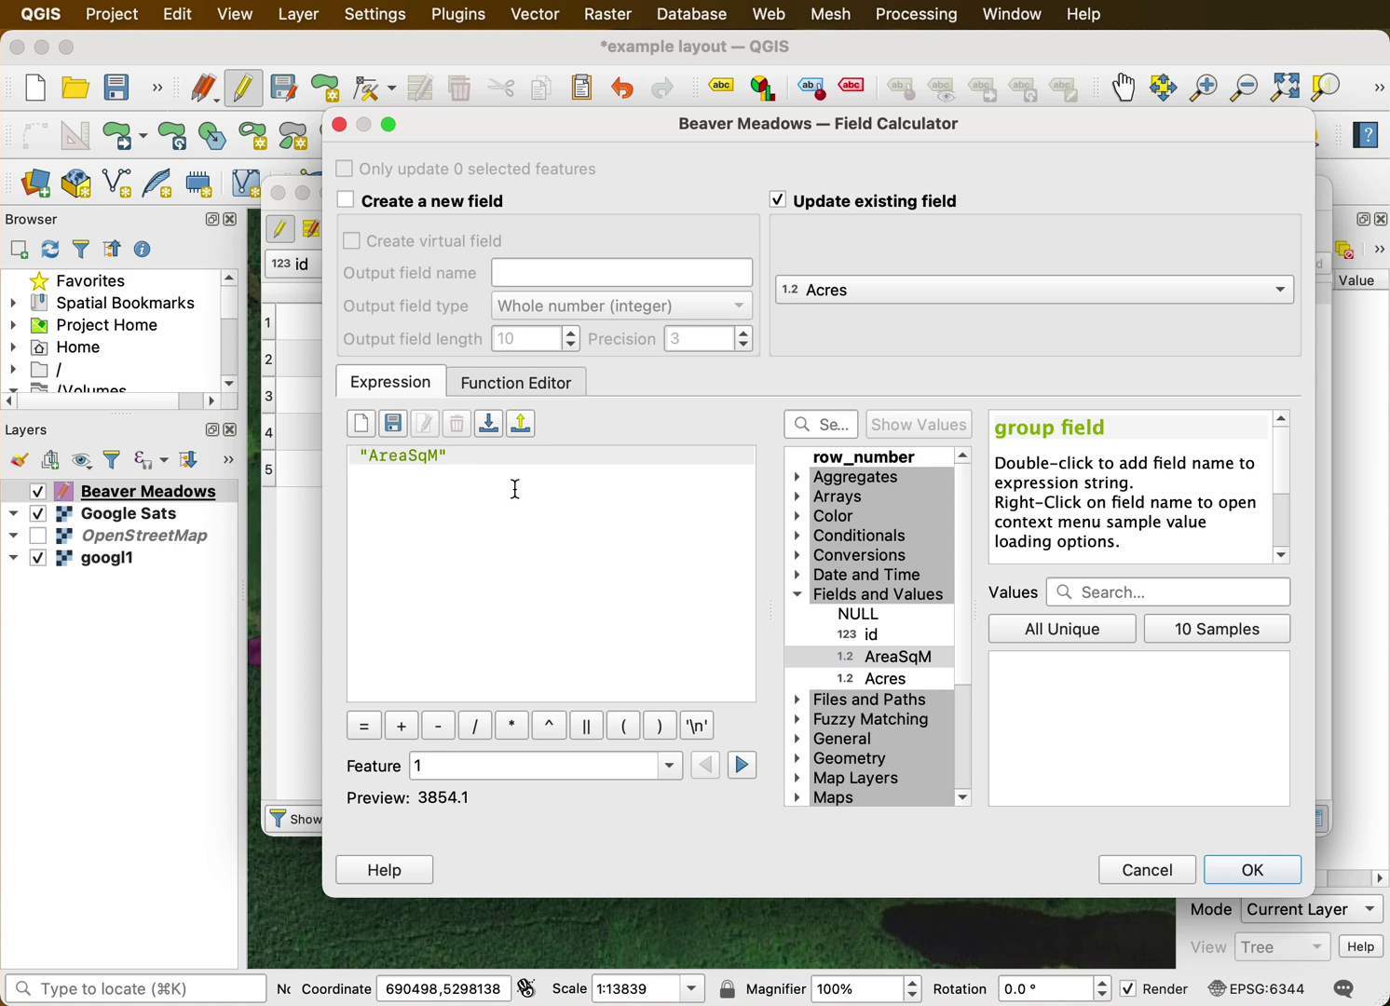
type("/")
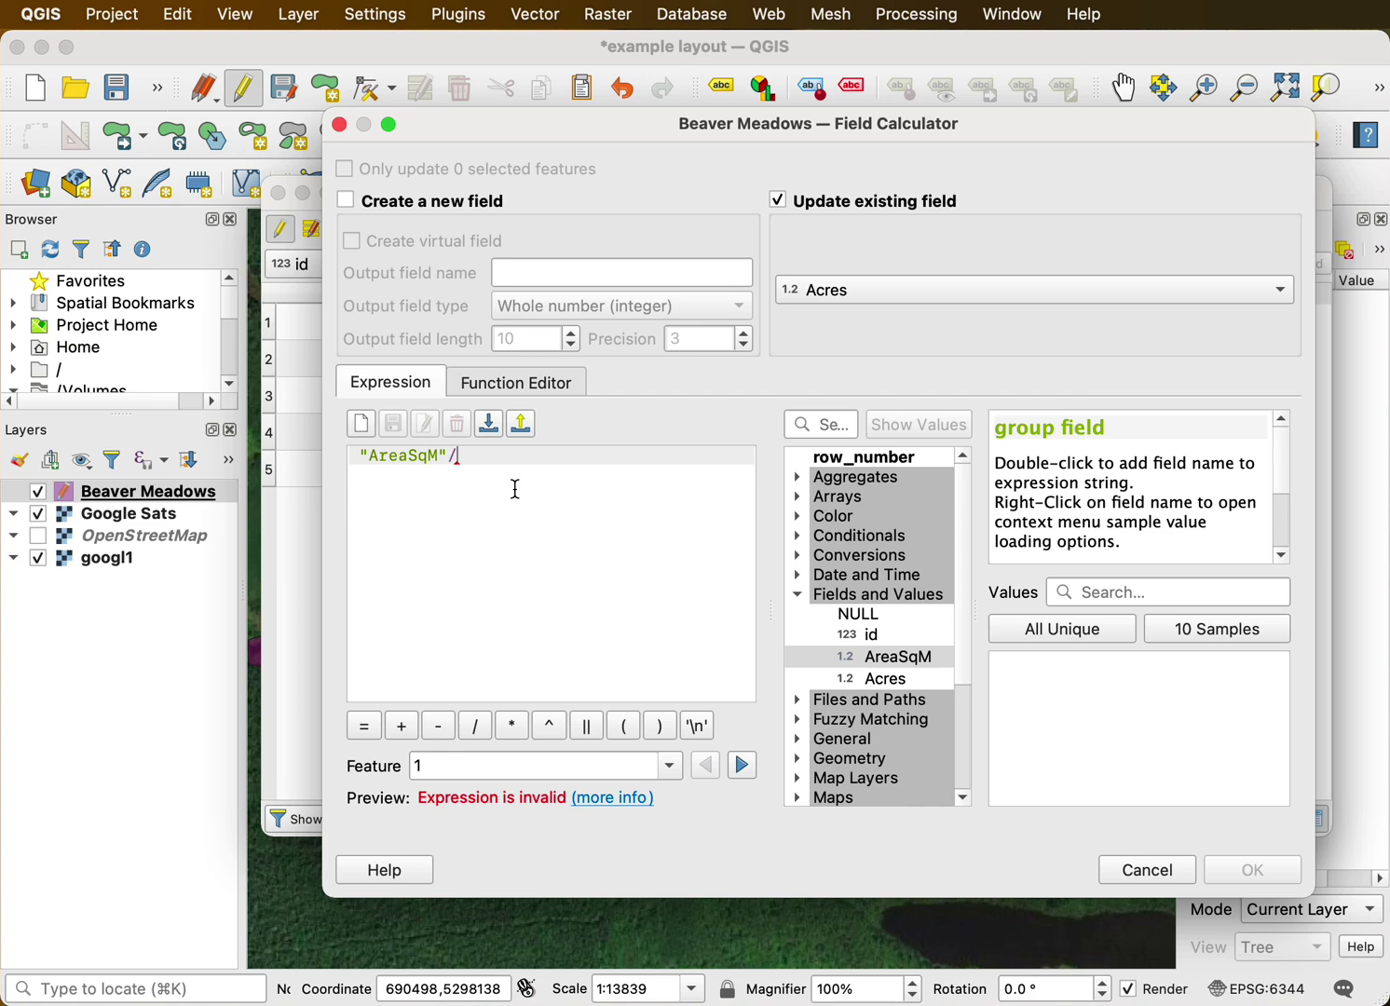
type("4046.9")
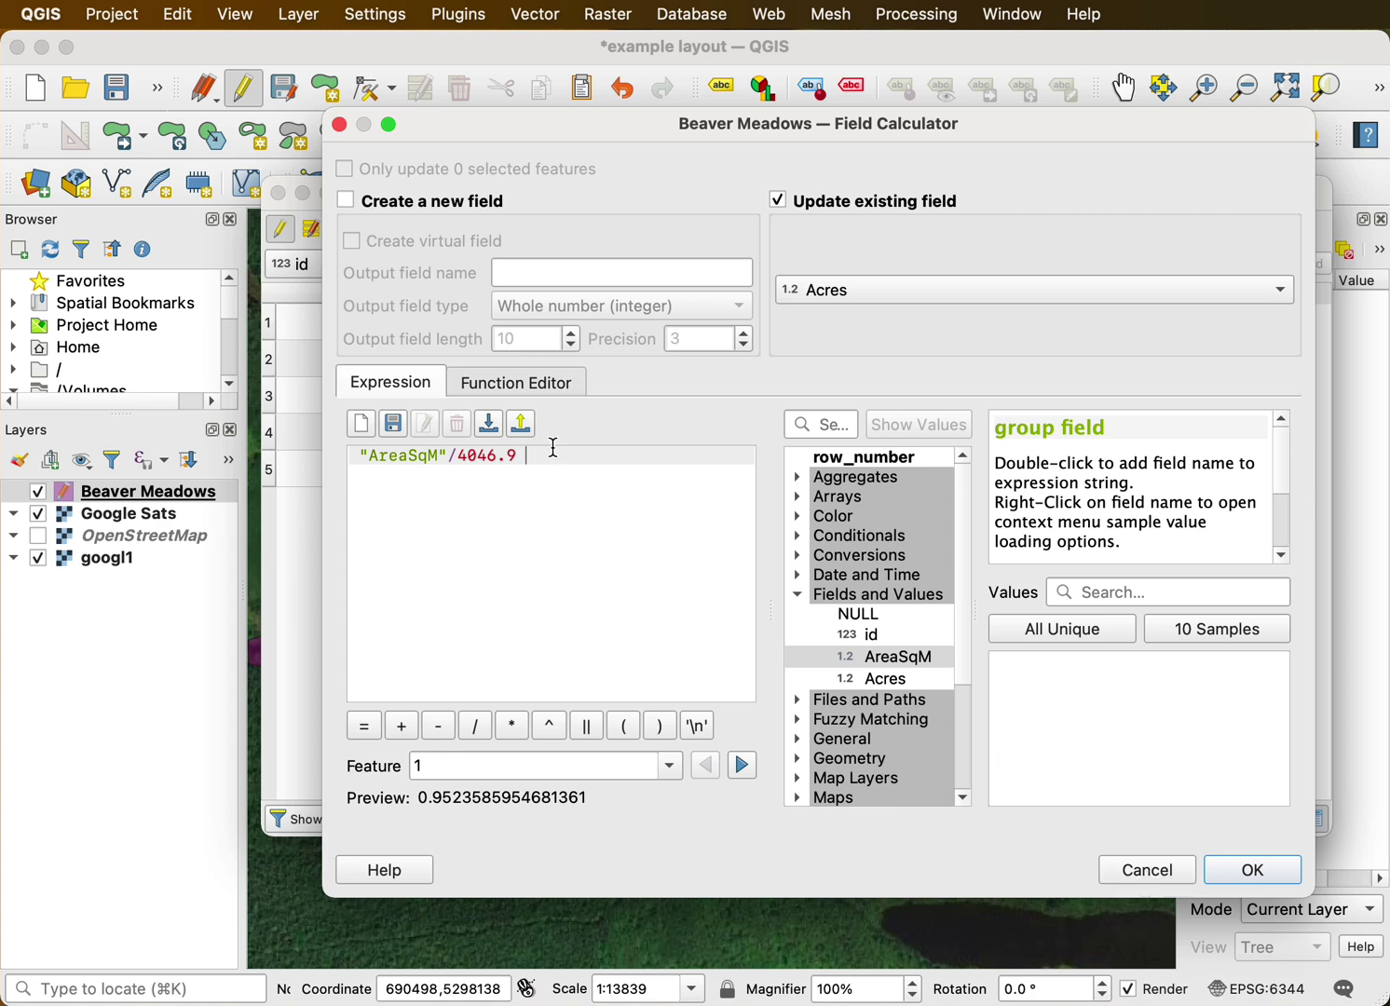
key("Return")
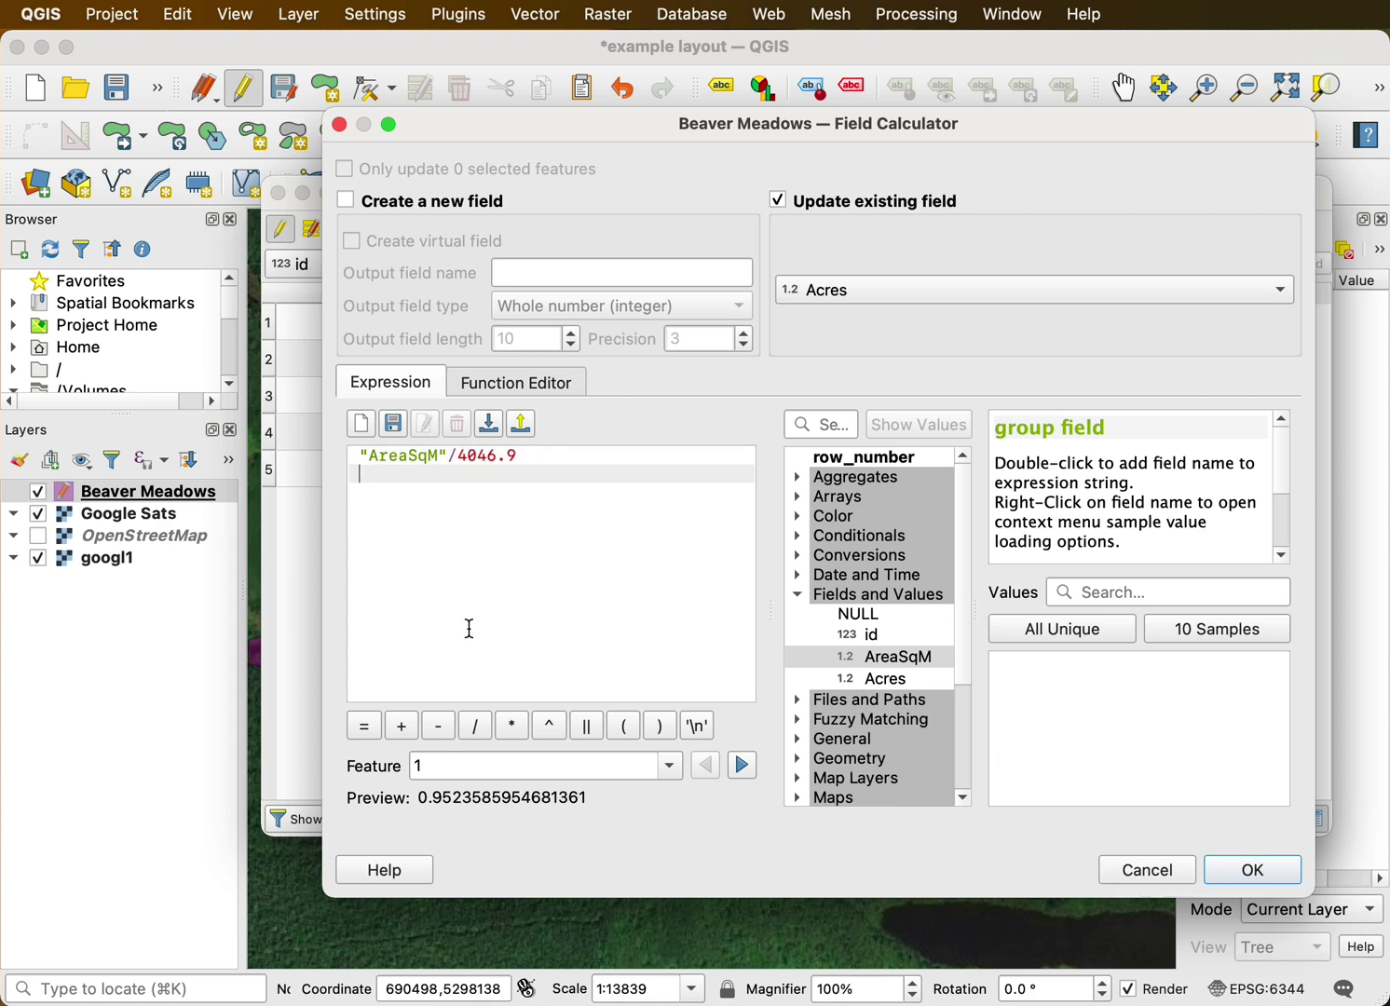
Fill Acres for all five features, save the edits and stop editing Beaver Meadows
left_click(1254, 870)
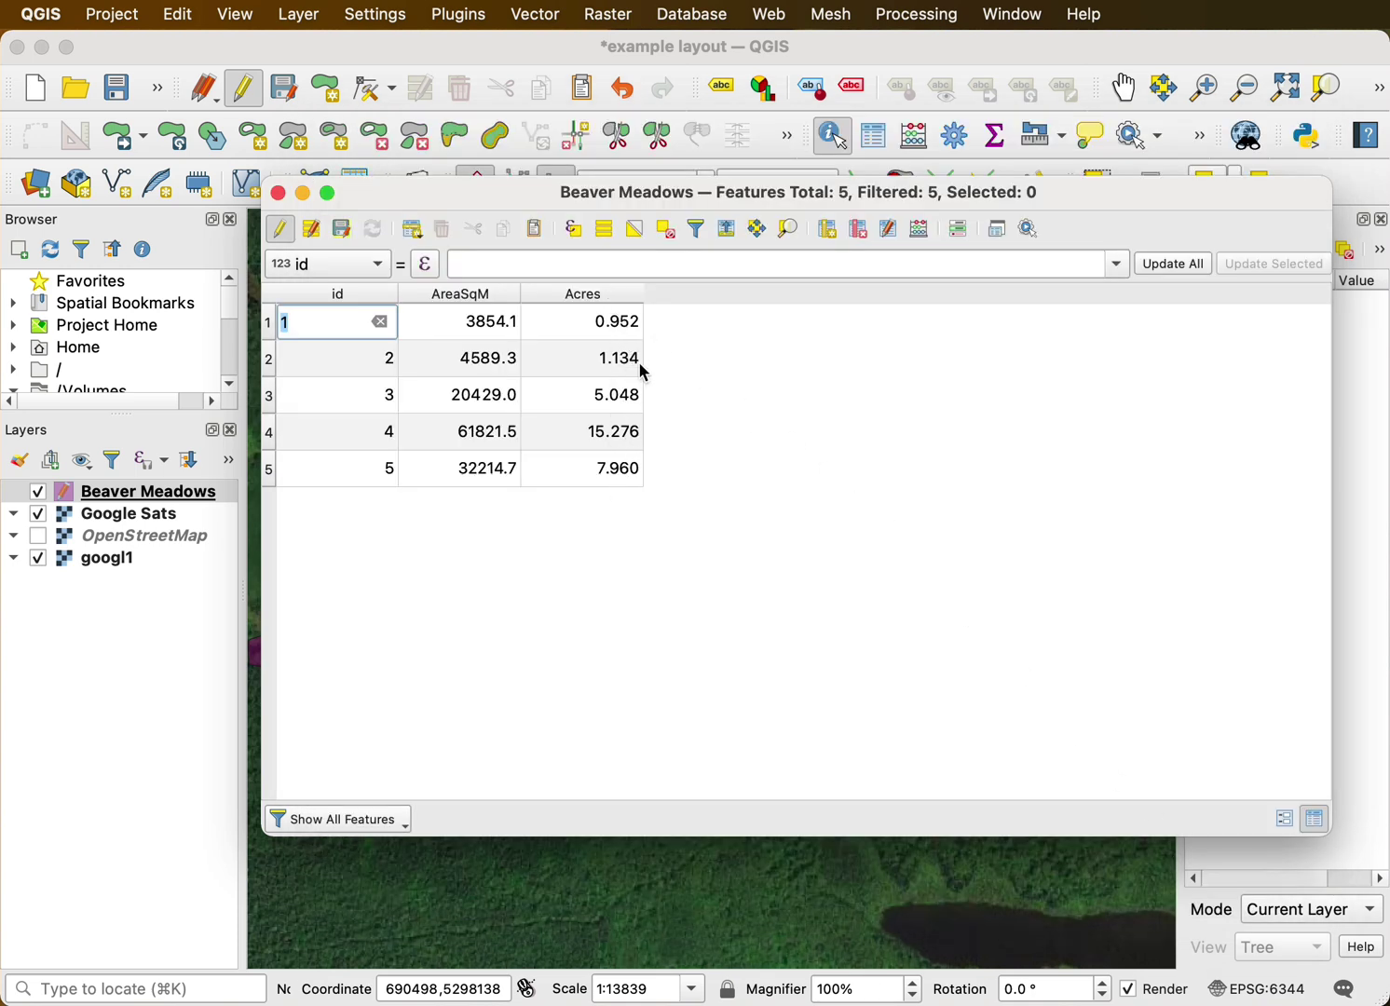
left_click(342, 230)
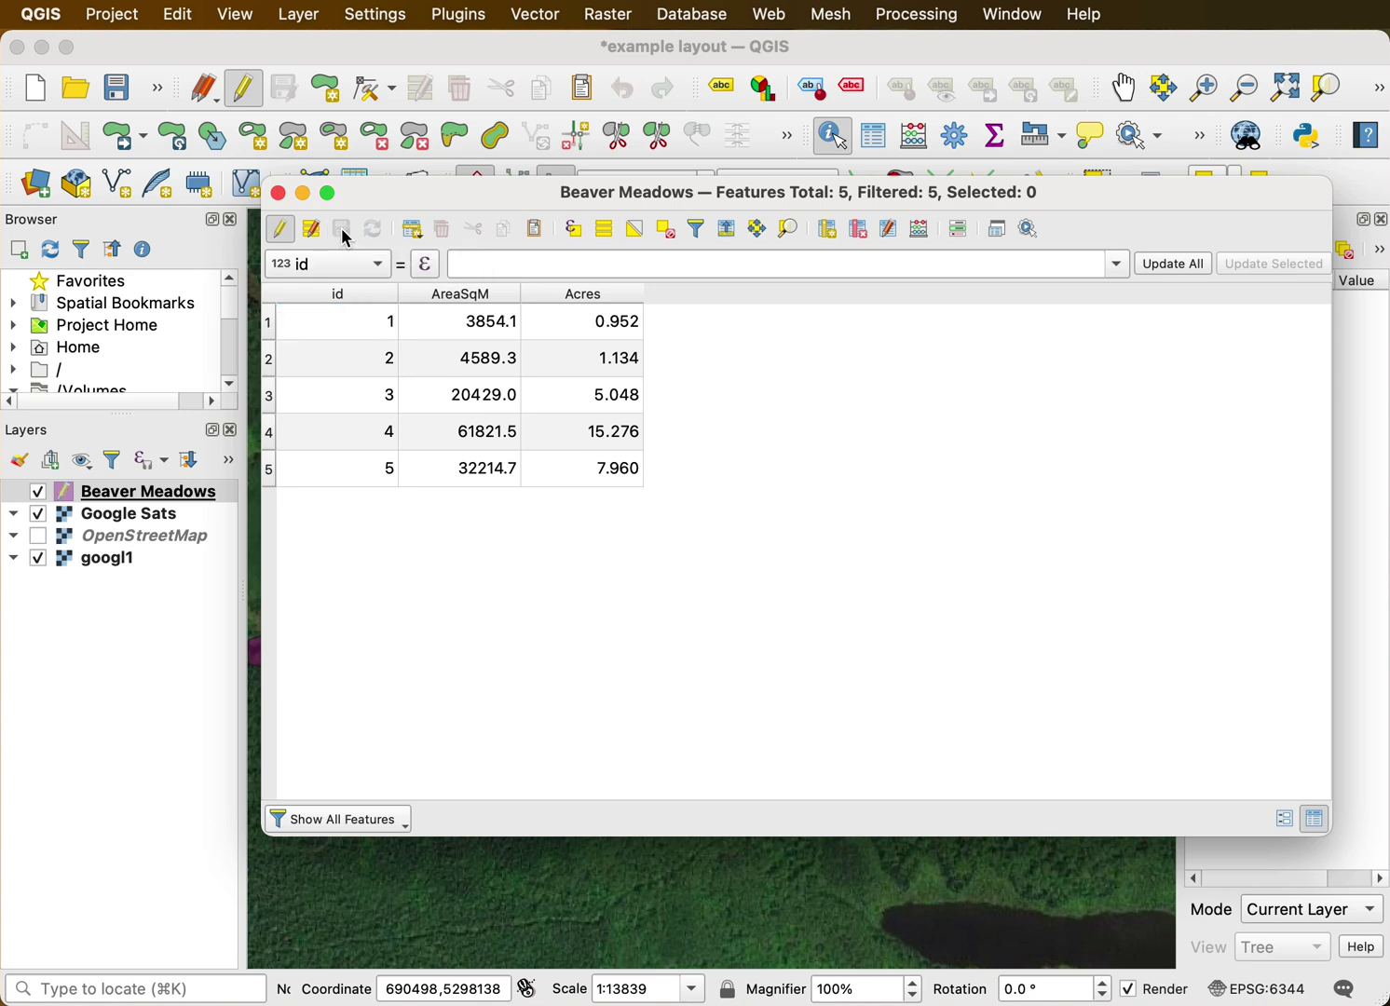
left_click(278, 194)
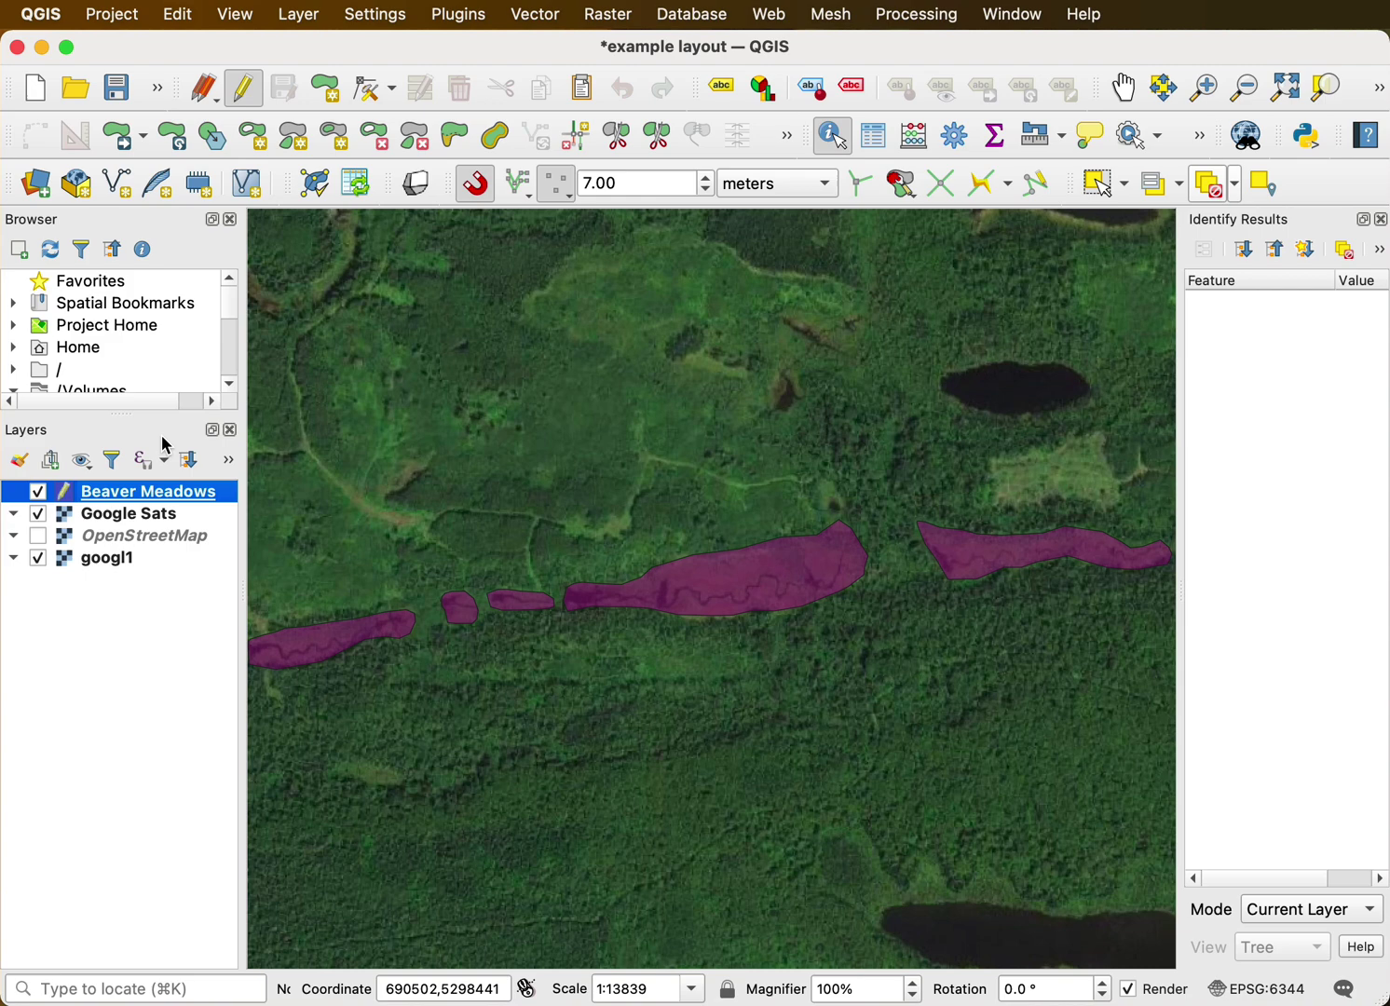
left_click(243, 88)
Reopen the Beaver Meadows attribute table to check the Acres values, then close it
right_click(129, 497)
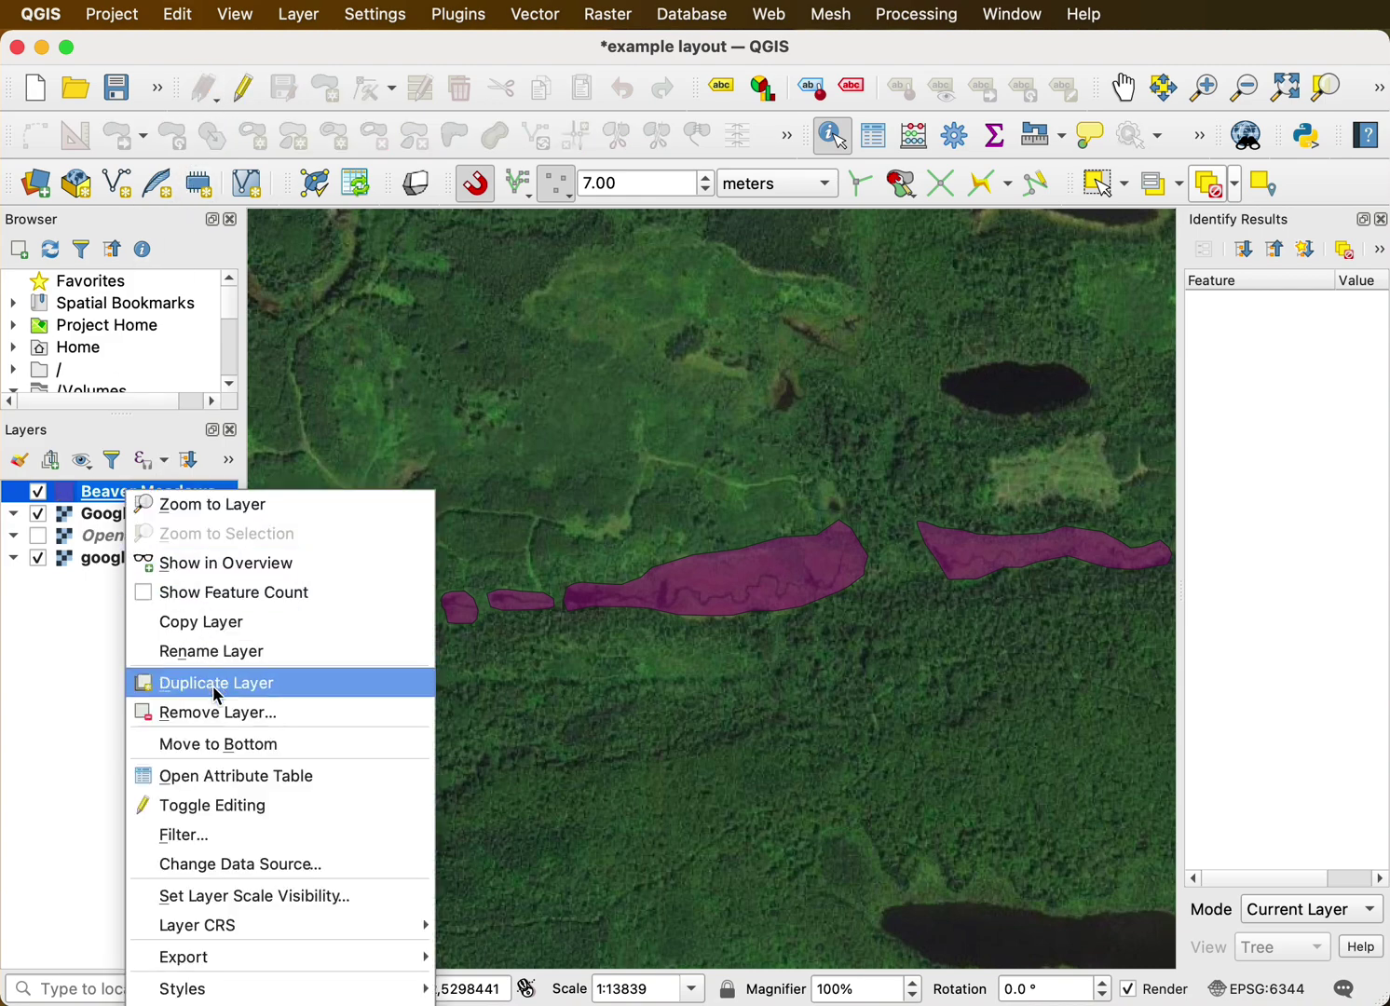
left_click(224, 779)
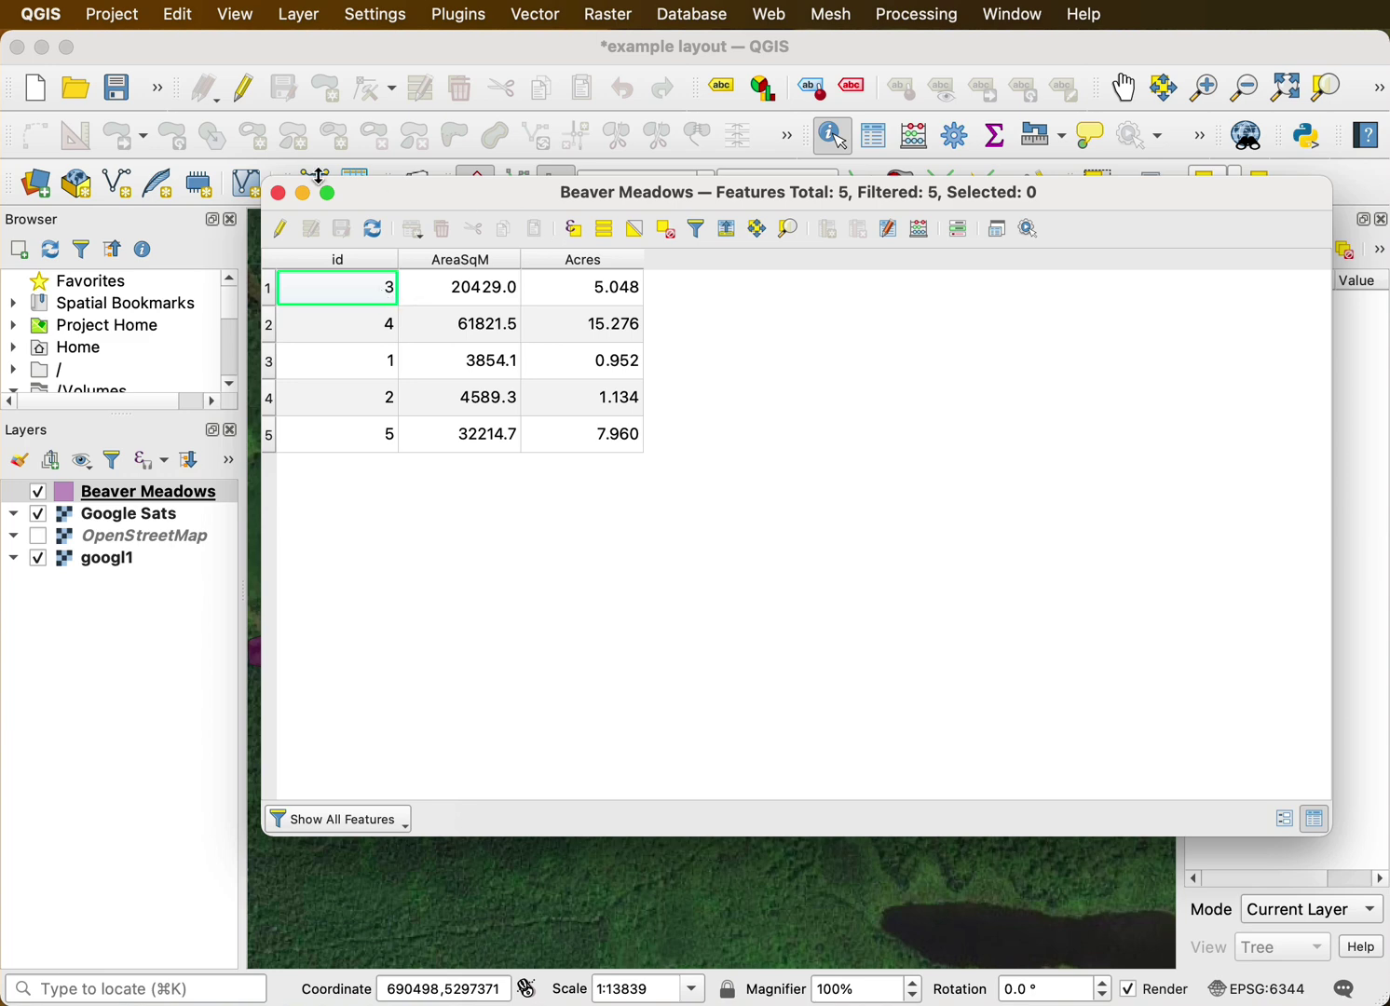
left_click(278, 193)
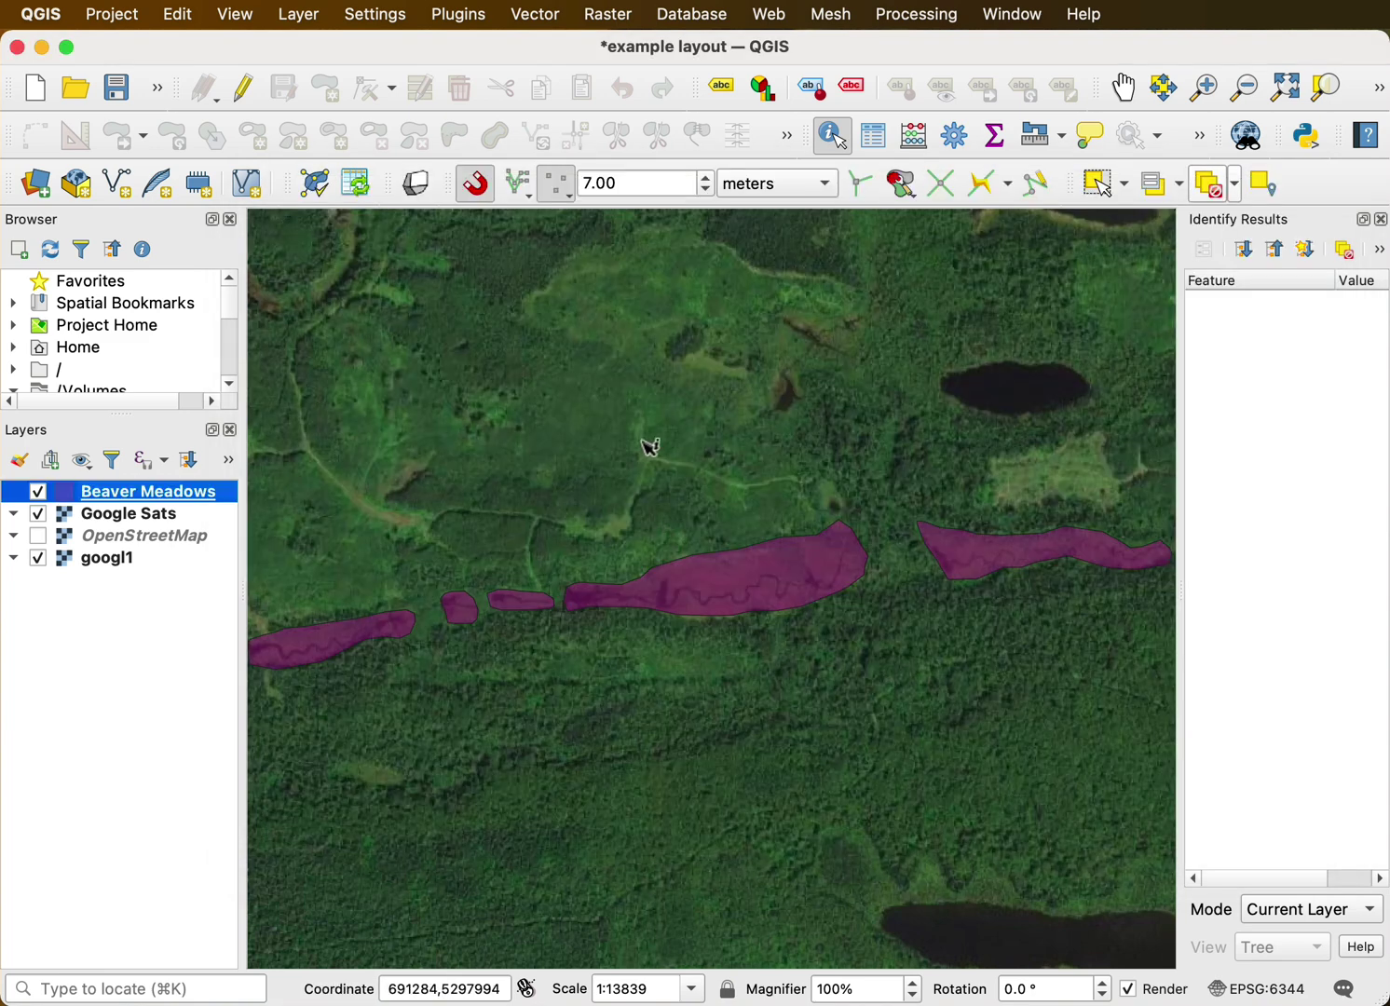